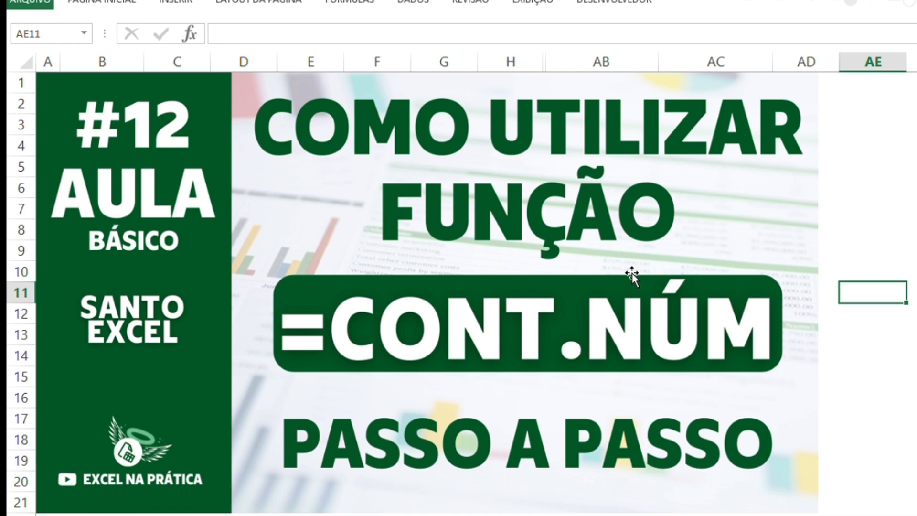
Delete the lesson cover image lying over the worksheet and select cell AB3
click(598, 286)
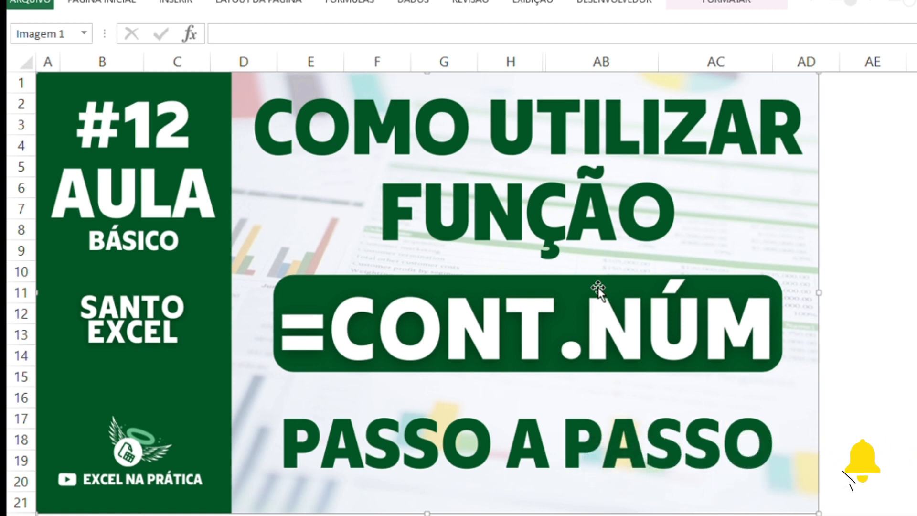
key(Delete)
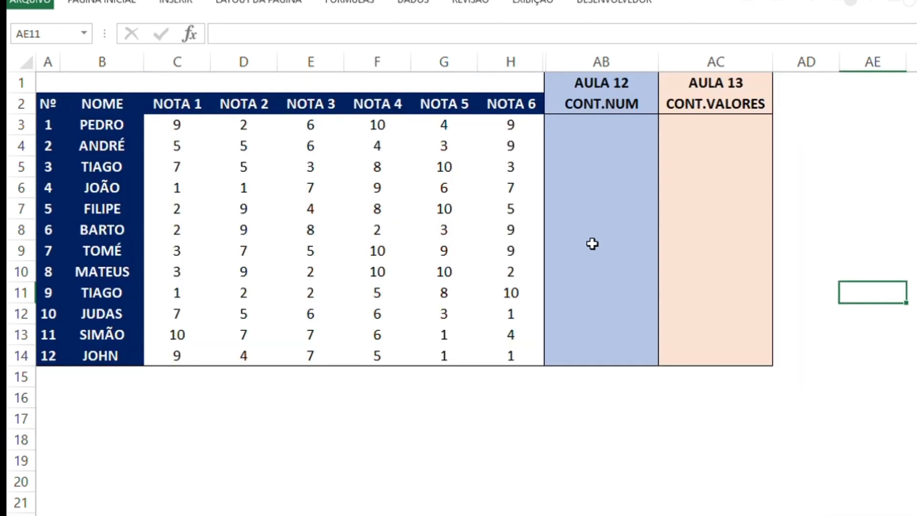
click(596, 123)
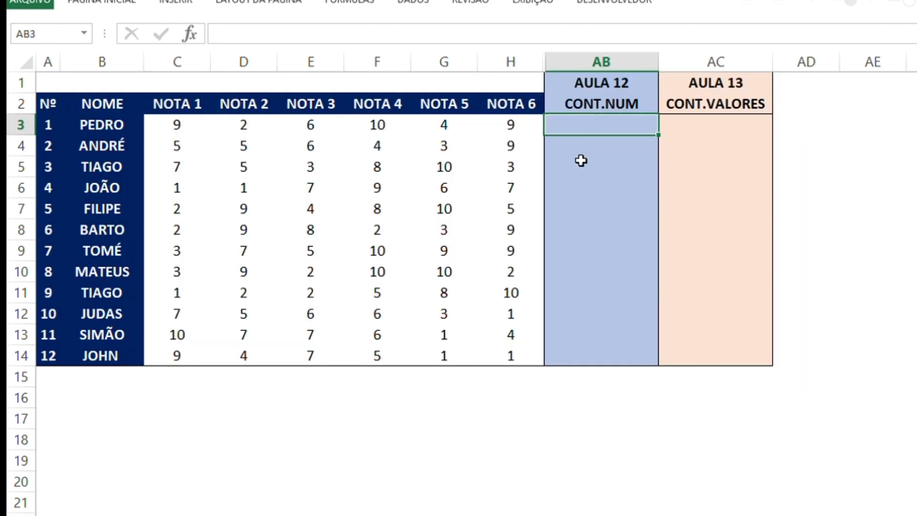
Review the student names in B3:B14 and their numbering in A3:A14
key(Left)
key(Left)
key(Left)
key(Left)
key(Left)
key(Left)
key(Left)
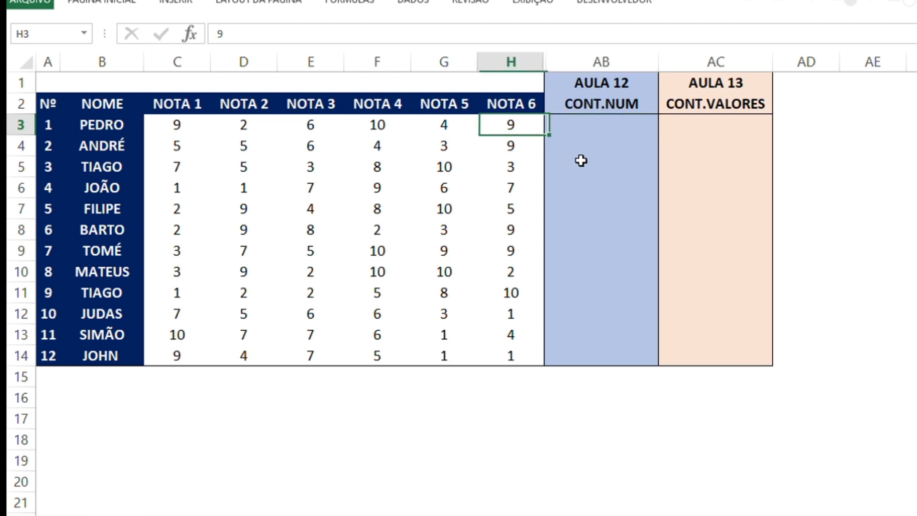
key(shift+Down)
key(shift+Down)
key(shift+Down)
key(shift+Down)
key(shift+Down)
key(shift+Down)
key(shift+Down)
key(shift+Down)
key(shift+Down)
key(shift+Down)
key(shift+Down)
key(shift+Down)
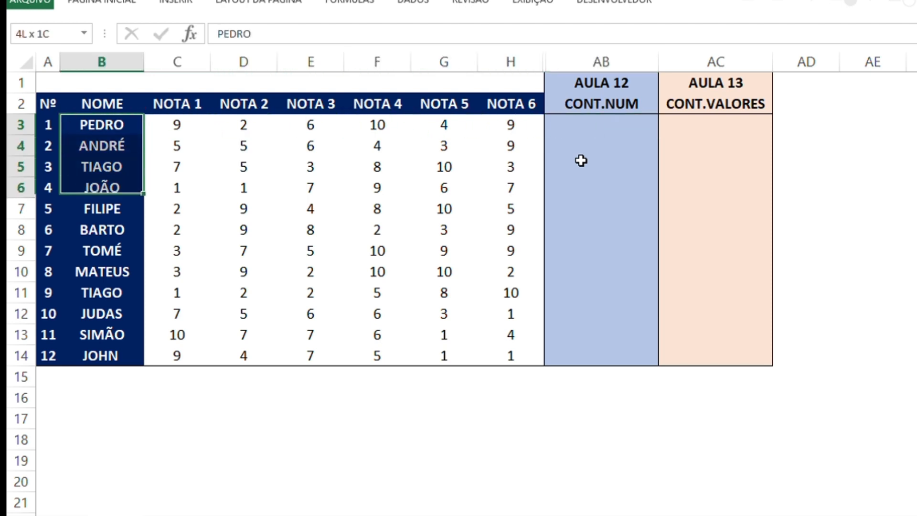
key(shift+Up)
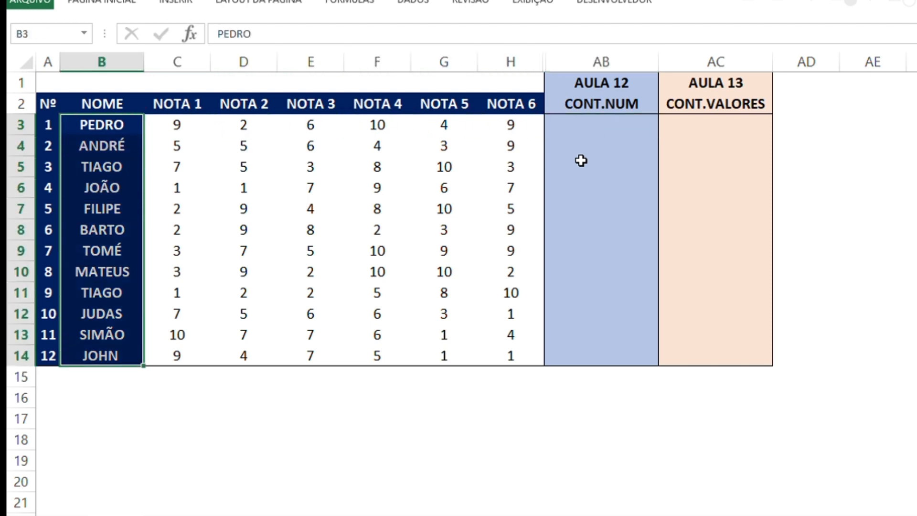
key(Left)
key(ctrl+shift+Down)
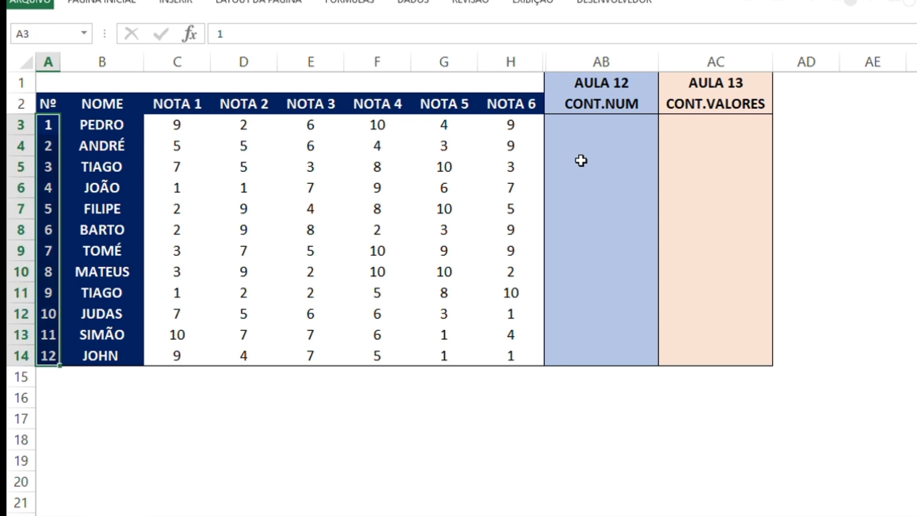
Review the first student's six scores in C3:H3 and return to cell AB3
key(Right)
key(Right)
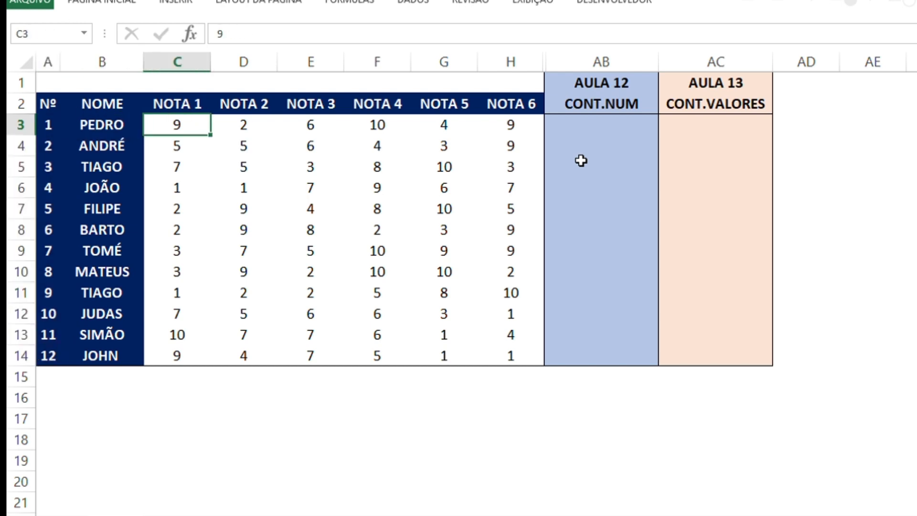
key(shift+Right)
key(shift+Right)
key(shift+Right)
key(shift+Right)
key(shift+Right)
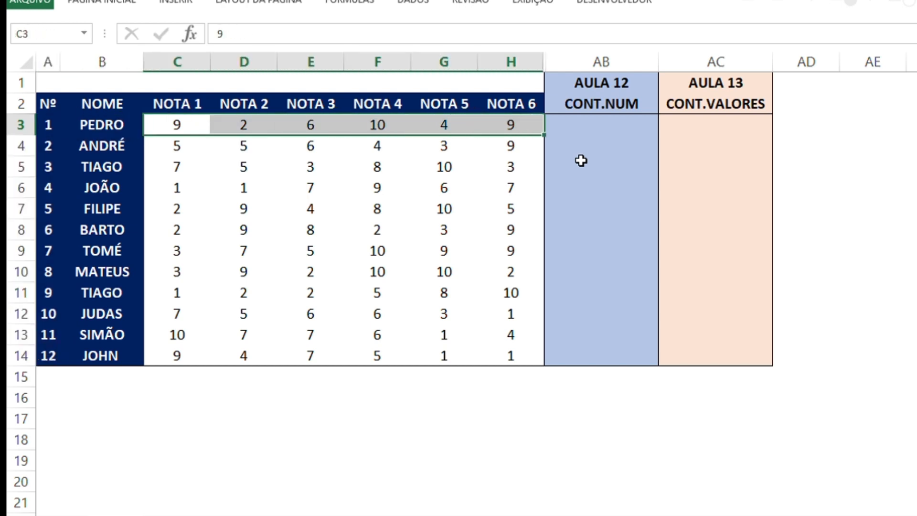
key(Right)
key(Right)
key(Right)
key(Right)
key(Right)
key(Right)
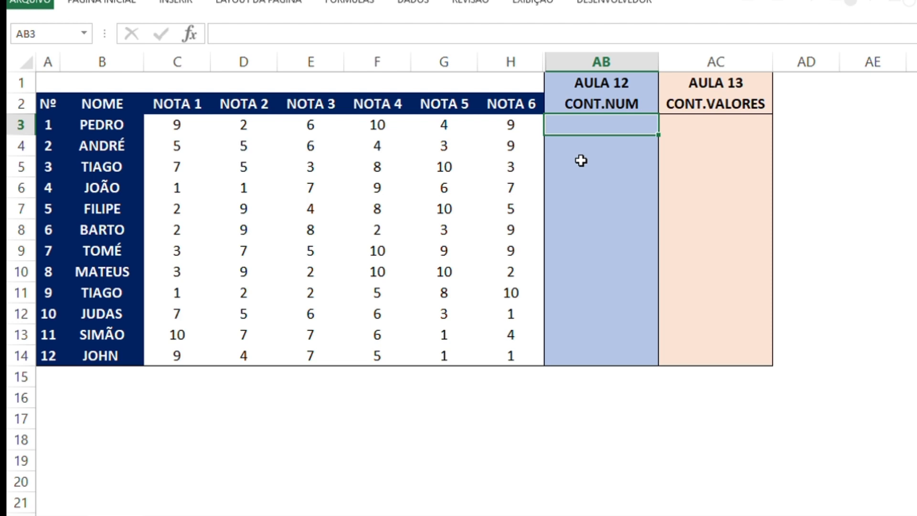
Enter the formula =CONT.NÚM(C3:H3) in cell AB3 to count the first student's numeric scores
text(=CONT.)
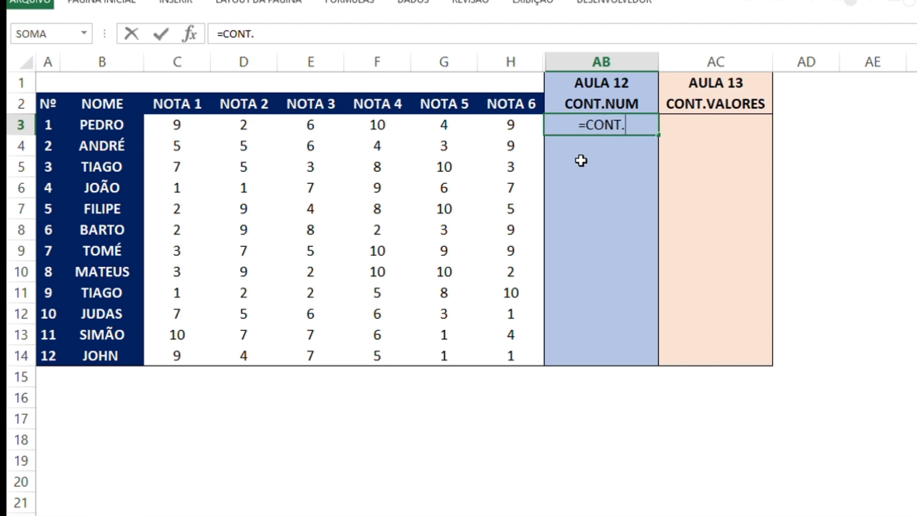
text(NÚ)
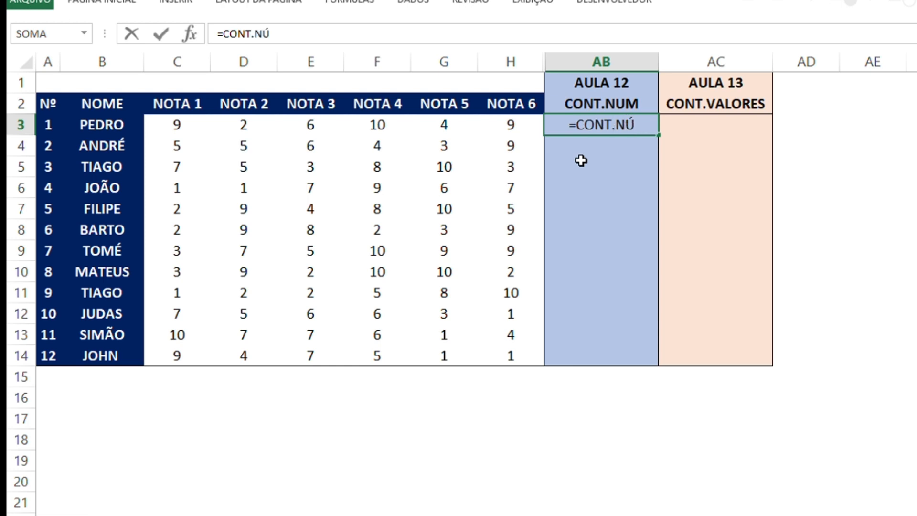
text(M()
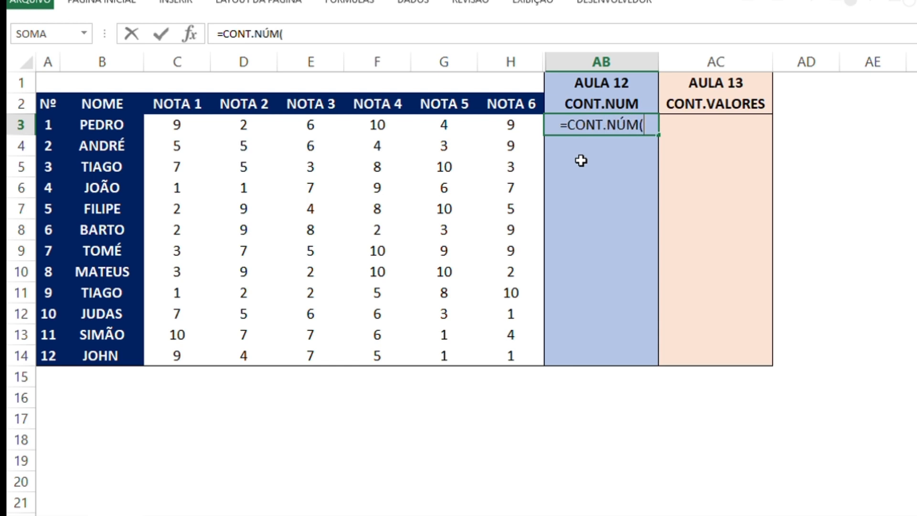
key(Left)
key(Left)
key(Left)
key(Left)
key(Left)
key(Left)
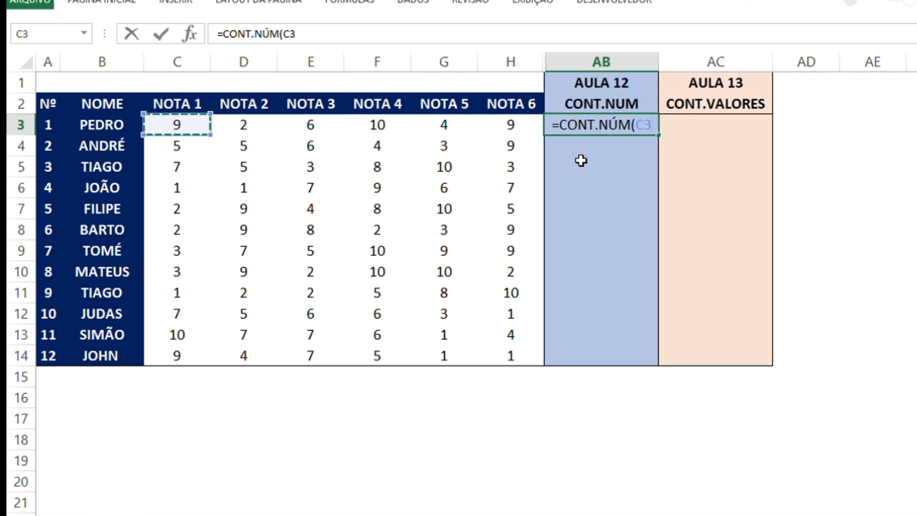
key(shift+Right)
key(shift+Right)
key(shift+Right)
key(shift+Right)
key(shift+Right)
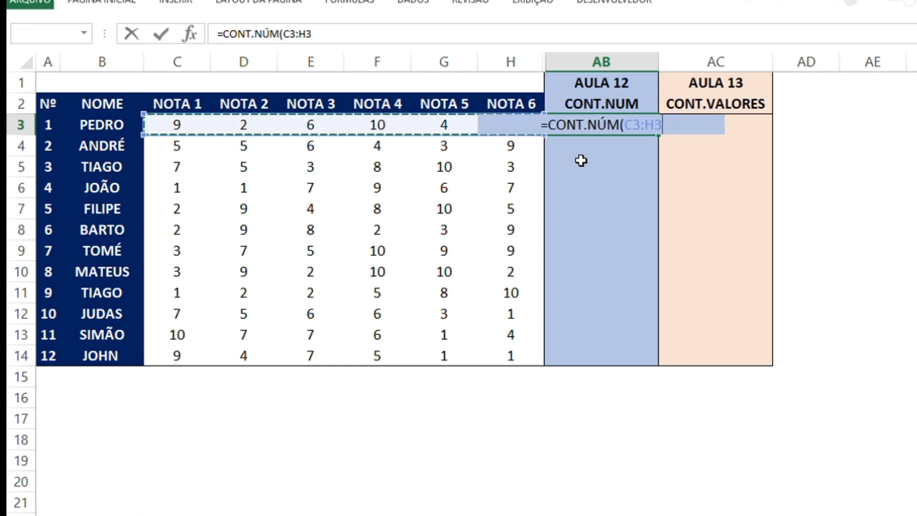
key(Return)
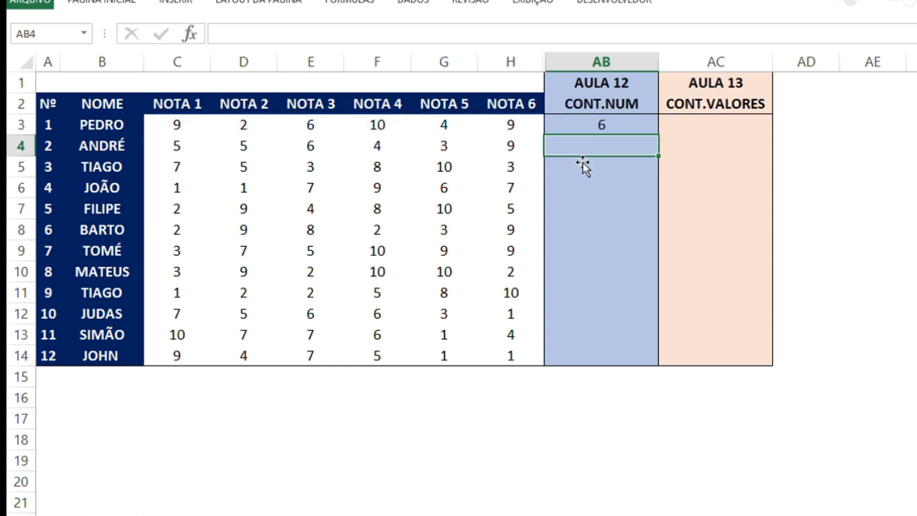
Compare the count in AB3 with the individual NOTA 1 to NOTA 6 scores in row 3
key(Left)
key(Right)
key(Up)
key(Left)
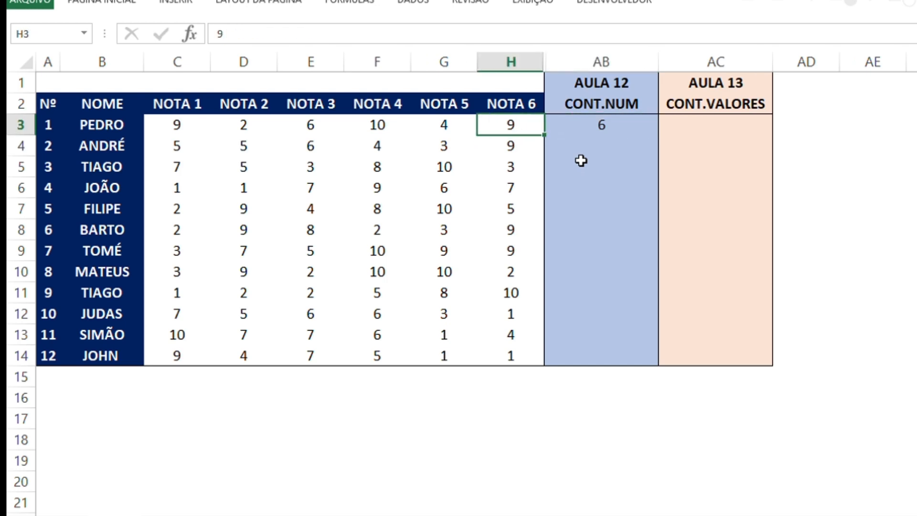
key(shift+Left)
key(shift+Left)
key(shift+Left)
key(shift+Left)
key(shift+Left)
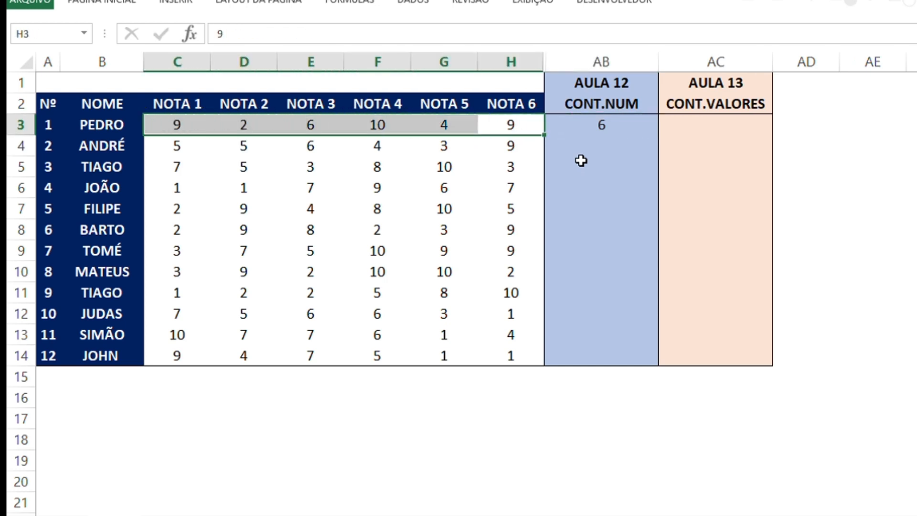
key(Right)
key(Left)
key(Left)
key(Left)
key(Left)
key(Left)
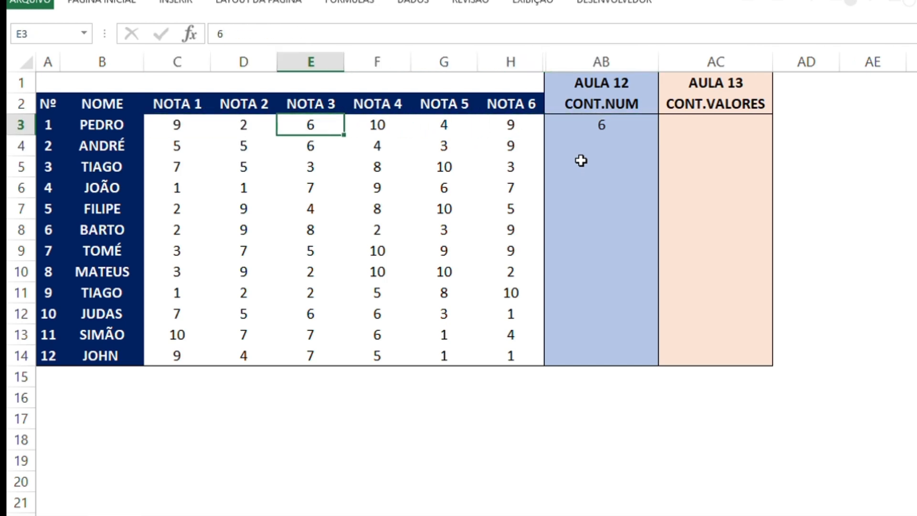
key(Right)
key(Right)
key(Right)
key(Right)
key(Right)
key(Left)
key(Left)
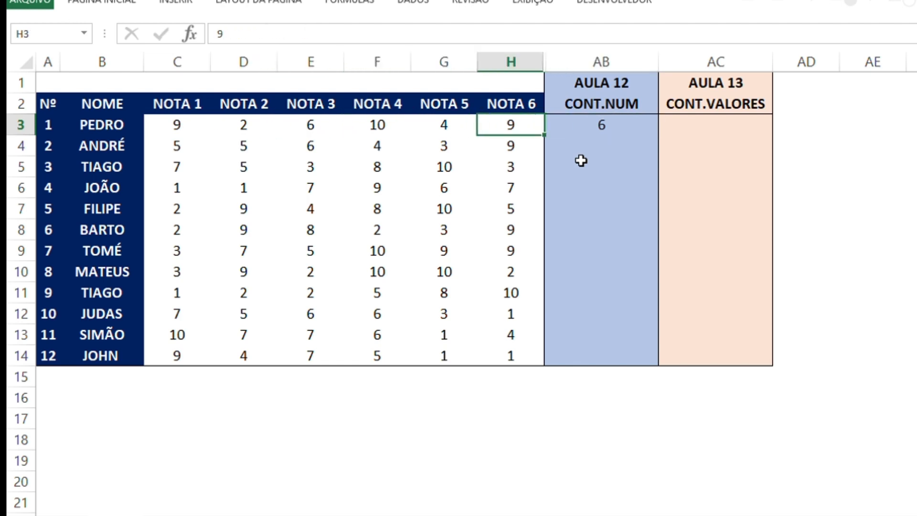
key(Left)
key(Left)
key(Left)
key(Right)
key(Right)
key(Right)
key(Right)
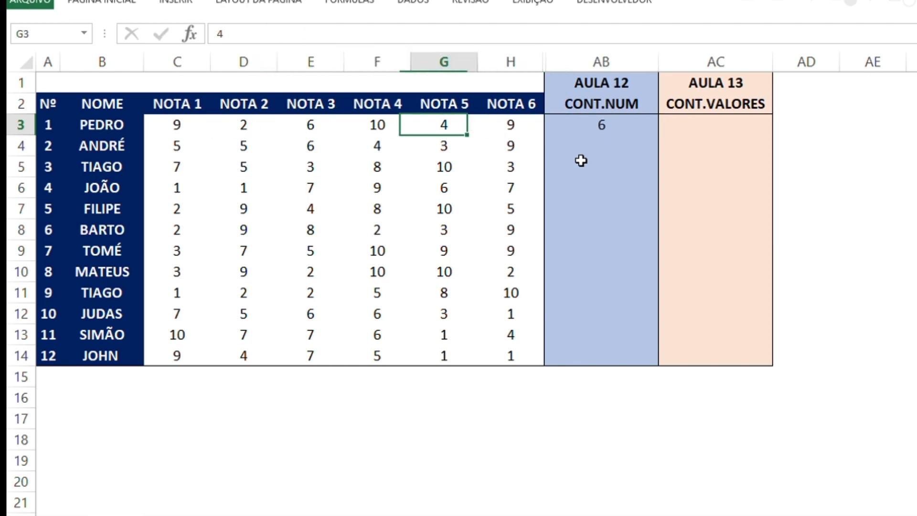
key(Left)
key(Left)
key(Left)
key(Left)
key(Right)
key(Right)
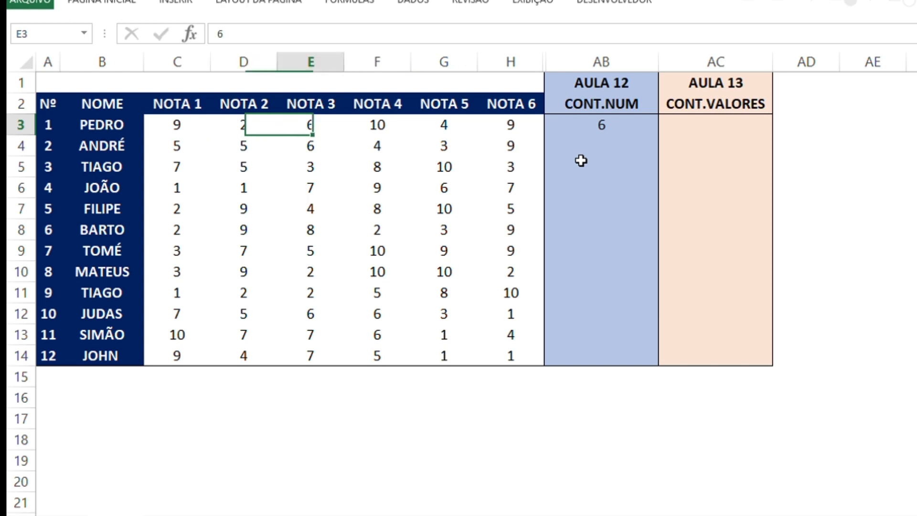
key(Right)
key(Right)
key(Left)
key(Left)
key(Left)
key(Left)
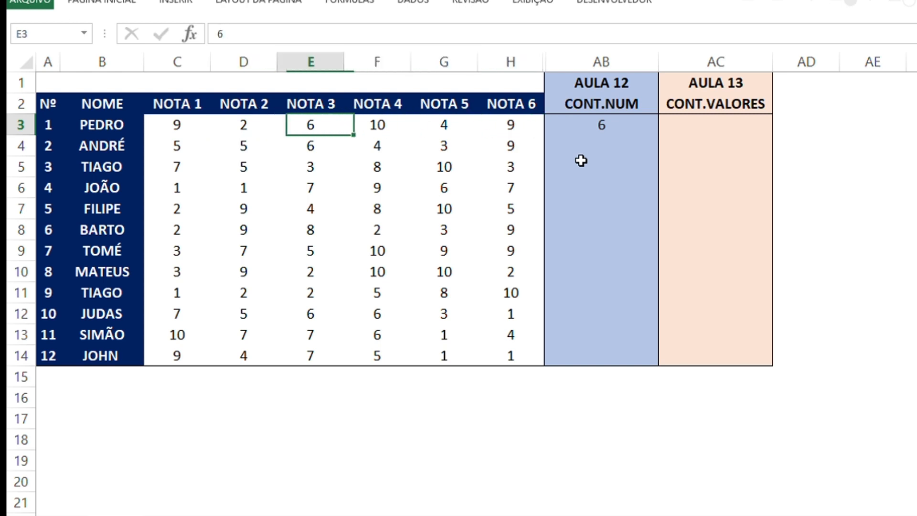
key(Left)
key(Right)
key(Right)
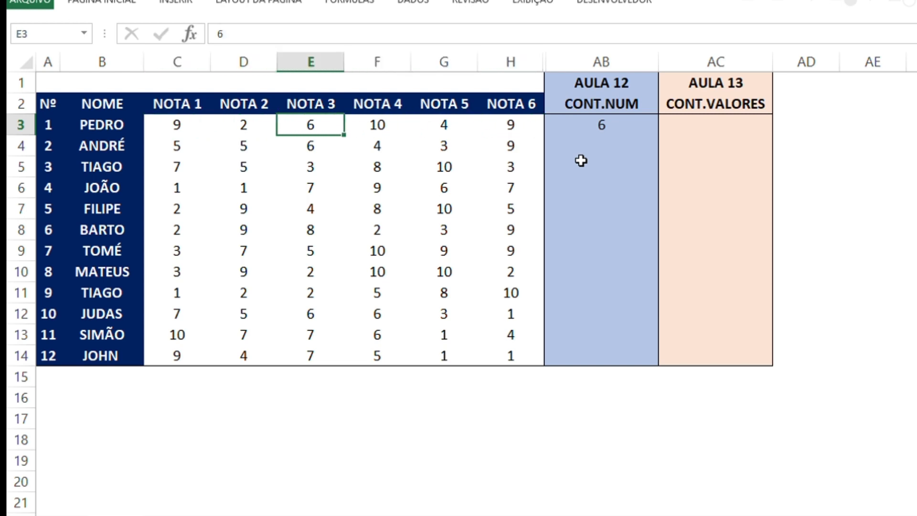
key(Left)
key(Right)
key(Right)
key(Right)
key(Right)
key(Right)
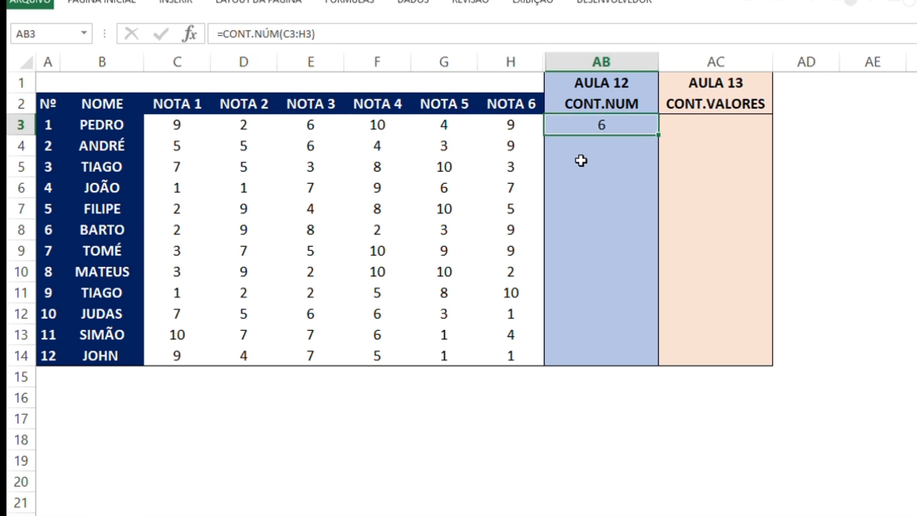
Highlight the range C3:H3 to inspect the cells that the CONT.NÚM formula covers
key(Left)
key(Left)
key(Left)
key(Left)
key(Left)
key(Left)
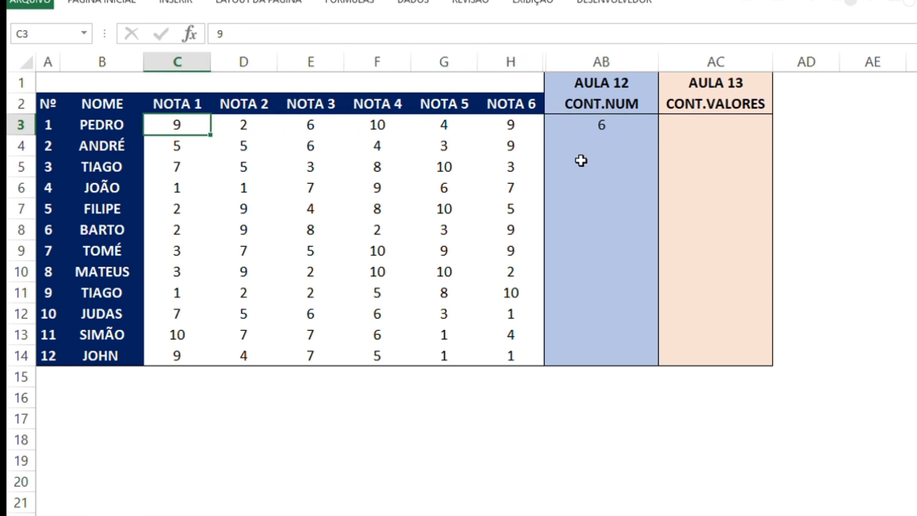
key(shift+Right)
key(shift+Right)
key(shift+Right)
key(shift+Right)
key(shift+Right)
Clear the first student's NOTA 2 score in cell D3
key(Left)
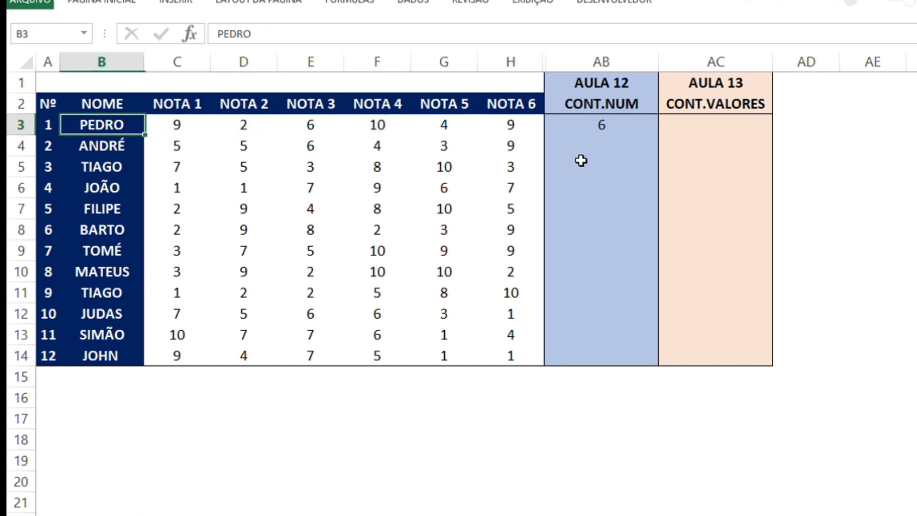
key(Right)
key(Right)
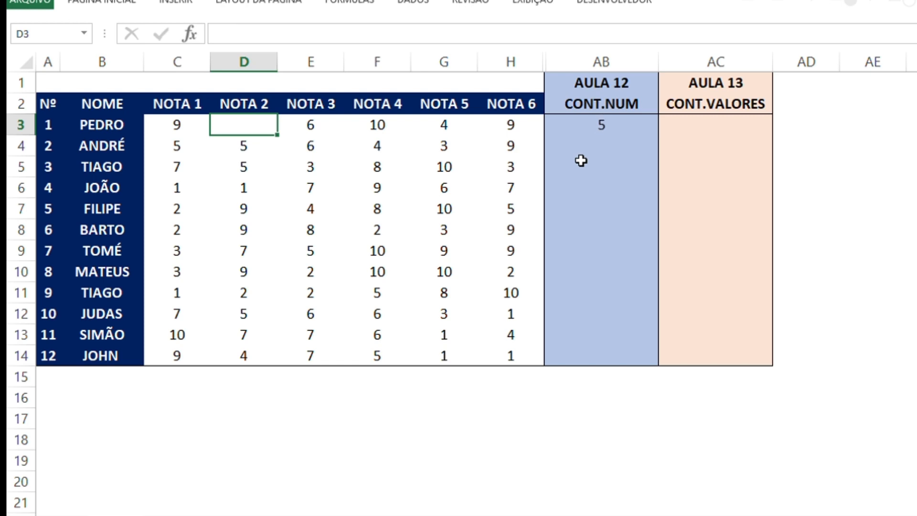
Replace the first student's NOTA 5 score in cell G3 with the error value #N/D
key(Right)
key(Right)
key(Right)
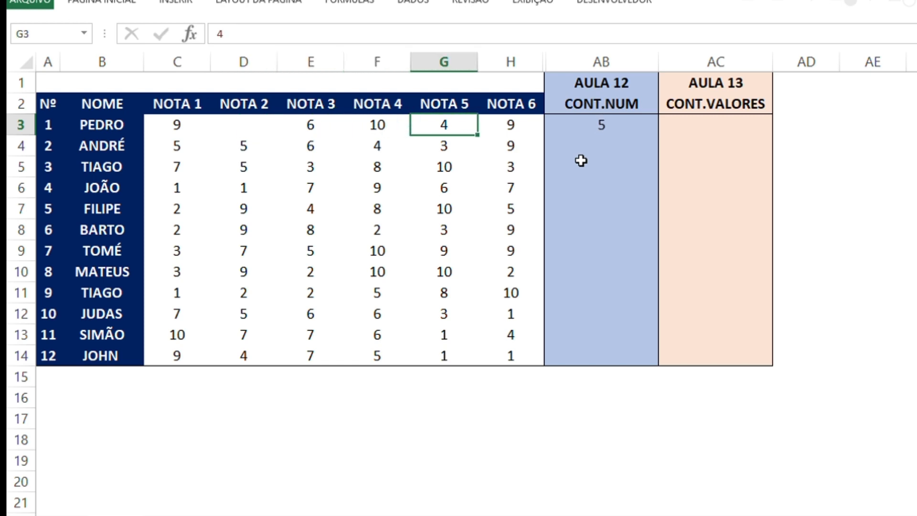
text(j)
text(#n)
text(n)
key(BackSpace)
text(N/D)
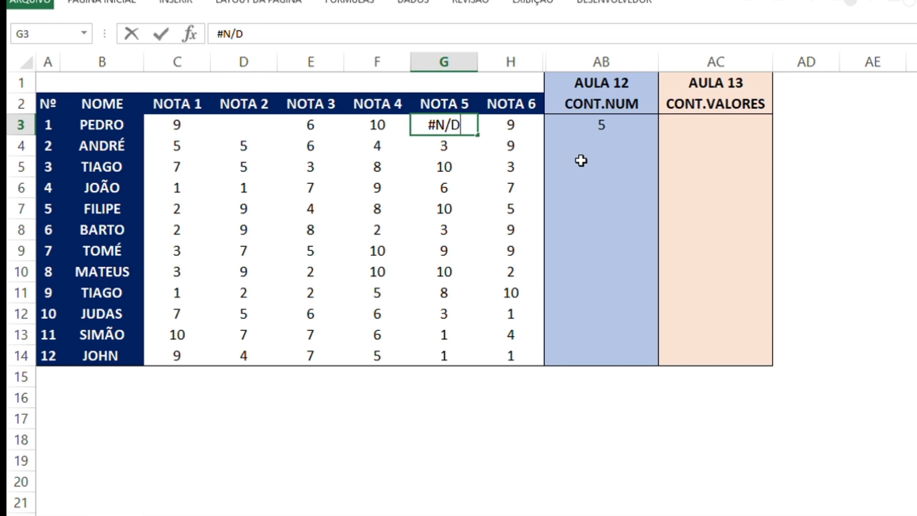
key(Return)
Check the count in AB3 against row 3, including the blank D3 and the #N/D in G3
key(Up)
key(Right)
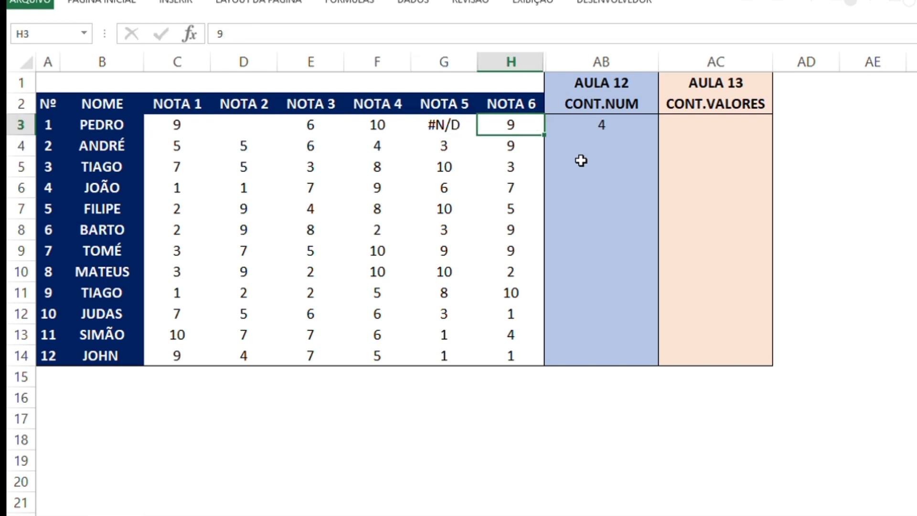
key(Right)
key(Left)
key(Left)
key(Left)
key(Left)
key(Left)
key(Left)
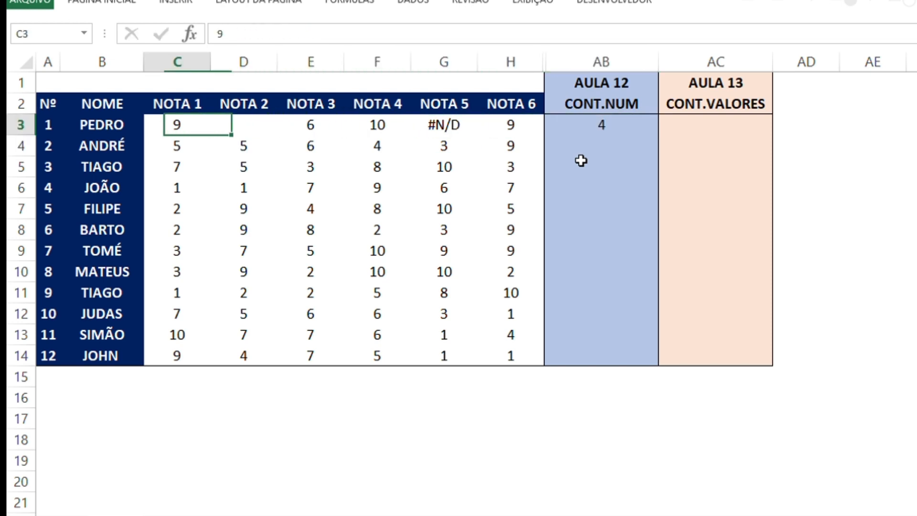
key(shift+Right)
key(shift+Right)
key(shift+Right)
key(shift+Right)
key(Right)
key(shift+Right)
key(Right)
key(Right)
key(Right)
key(Right)
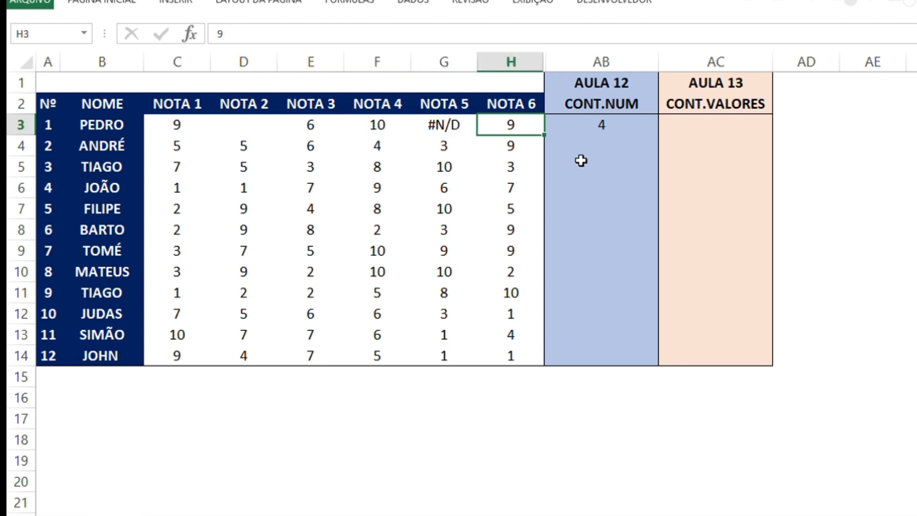
key(Left)
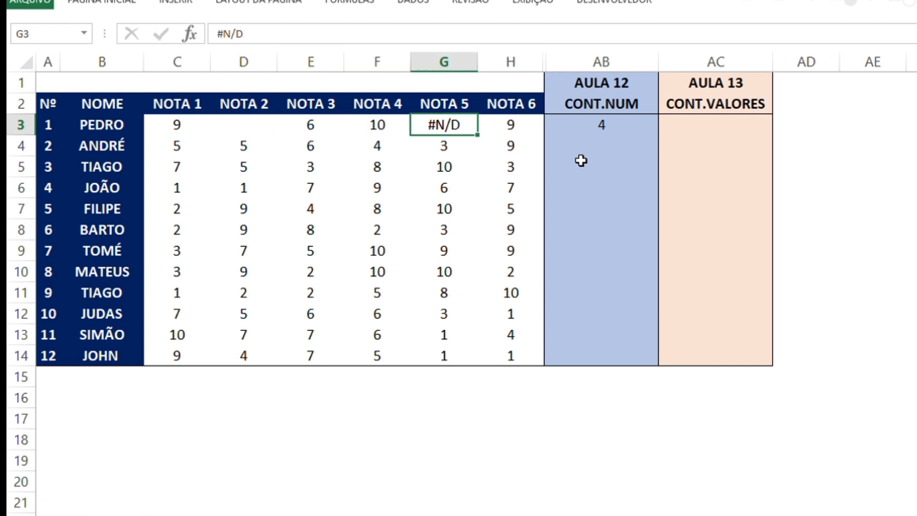
key(Right)
key(Right)
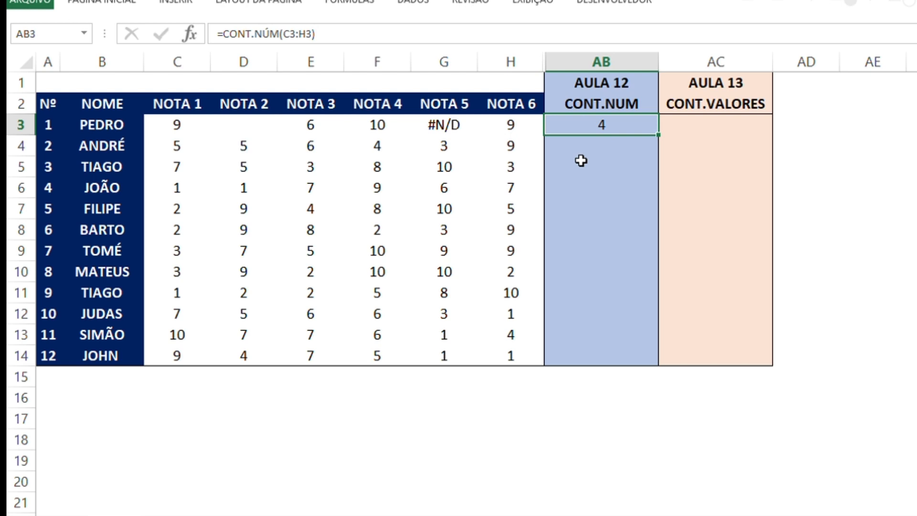
key(Down)
key(Up)
key(Left)
key(Left)
key(Left)
key(Left)
key(Left)
key(Left)
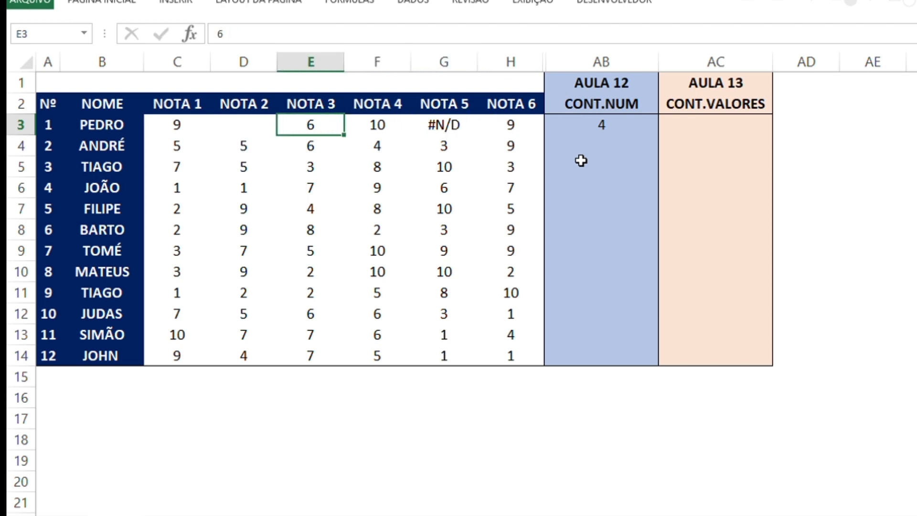
key(Down)
key(Down)
key(Down)
key(Down)
key(Down)
key(Down)
key(Down)
key(Down)
key(Down)
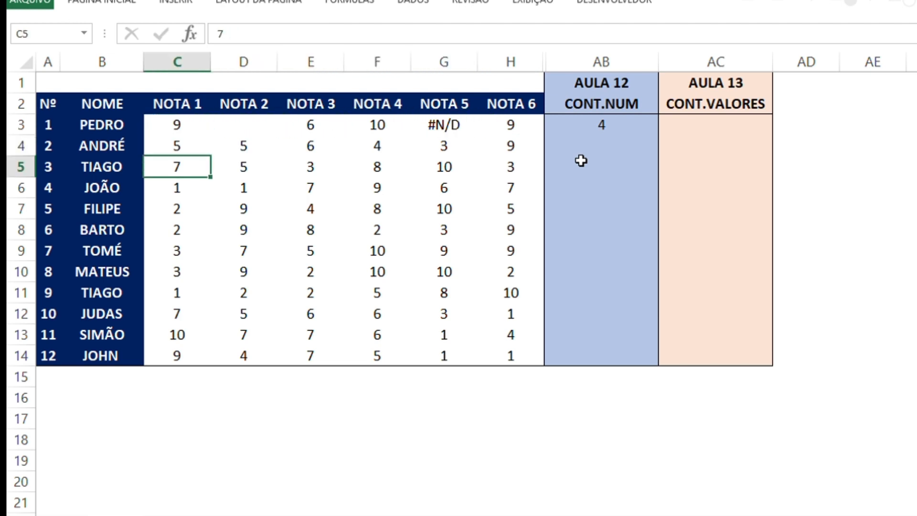
Rename the NOTA 1 column header in C2 as ATEND 1
key(Up)
key(Up)
key(Up)
key(Up)
key(Up)
key(Up)
key(Up)
key(Up)
key(Up)
key(Up)
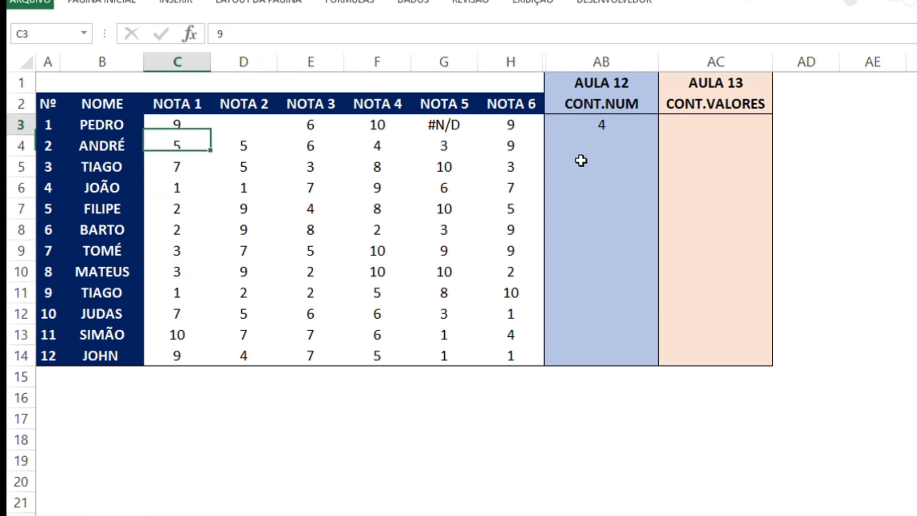
text(aTEN)
key(BackSpace)
key(BackSpace)
key(BackSpace)
key(BackSpace)
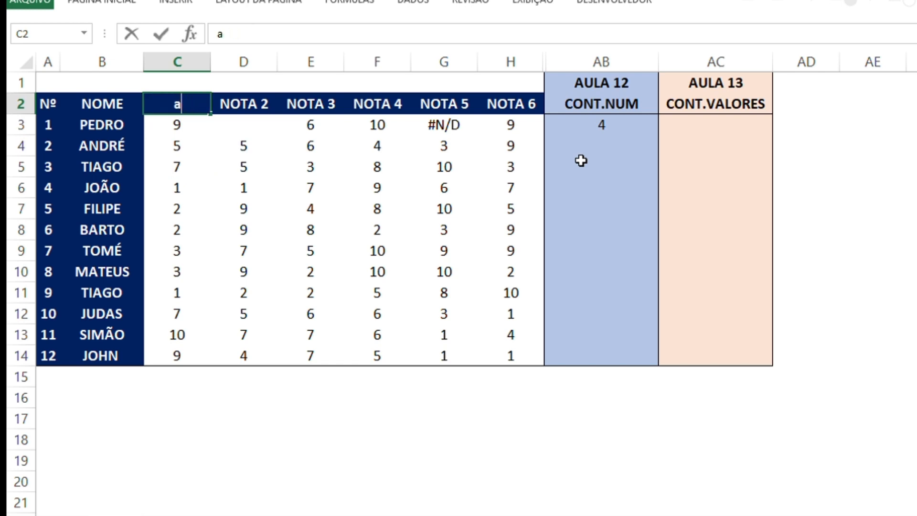
text(nt)
text(ATEN)
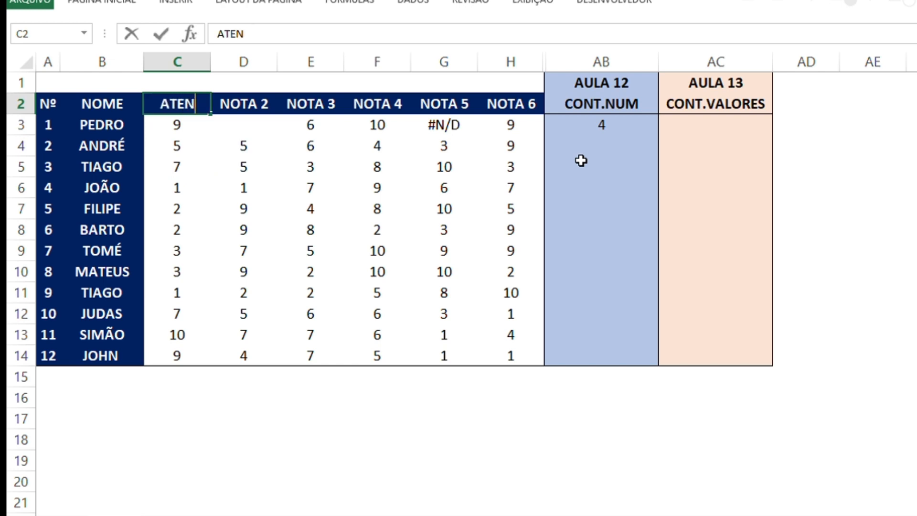
text(D 1)
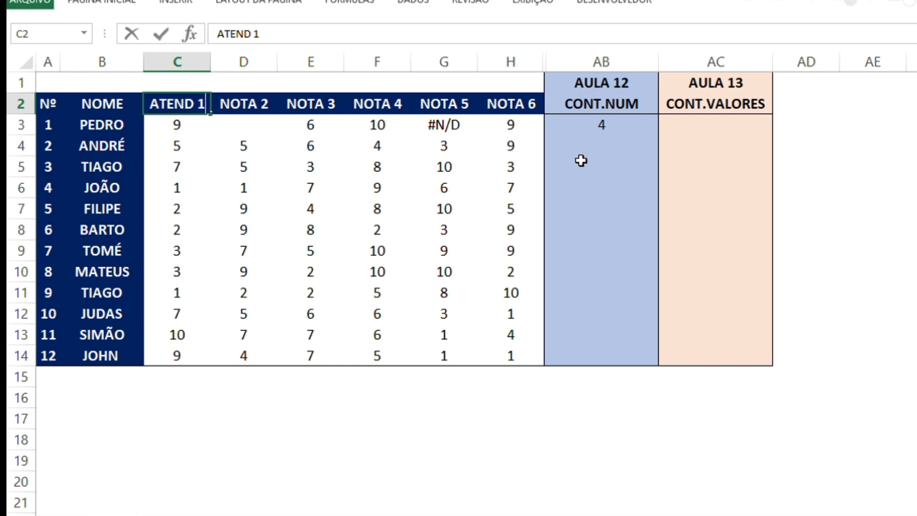
key(Return)
Copy the ATEND 1 header from C2 into each of the header cells D2 to H2
key(Up)
key(ctrl+c)
key(Right)
key(ctrl+v)
key(Right)
key(ctrl+v)
key(Right)
key(ctrl+v)
key(Right)
key(ctrl+v)
key(Right)
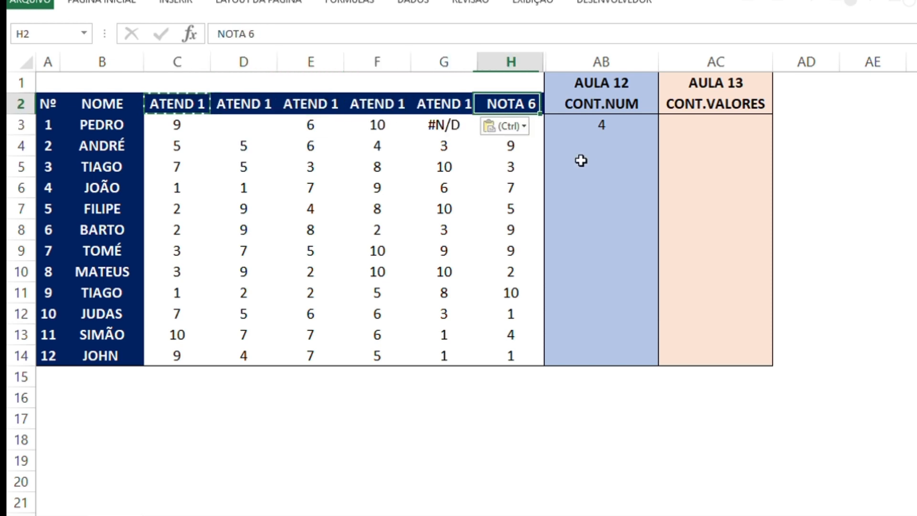
key(ctrl+v)
key(Left)
key(Left)
key(Left)
key(Left)
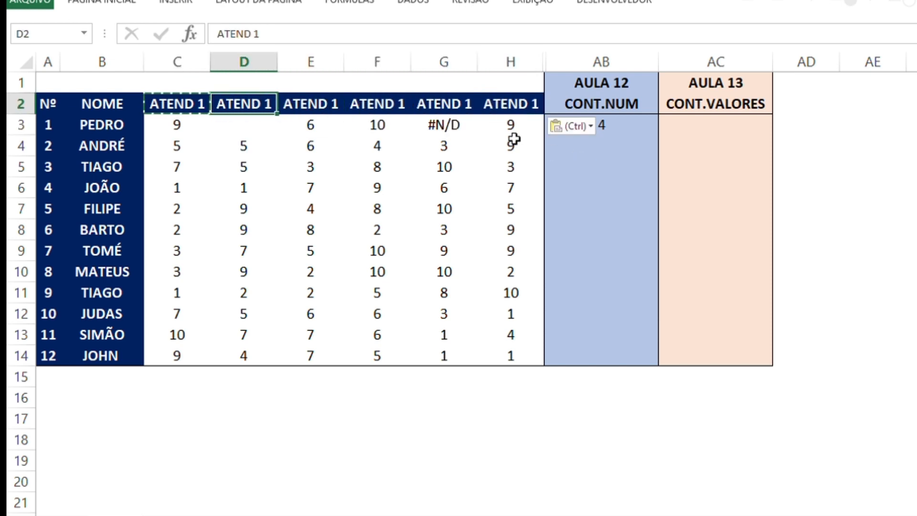
Fill the header in C2 across to H2 as a numbered series from ATEND 1 to ATEND 6
click(197, 109)
drag(213, 117, 531, 122)
click(413, 168)
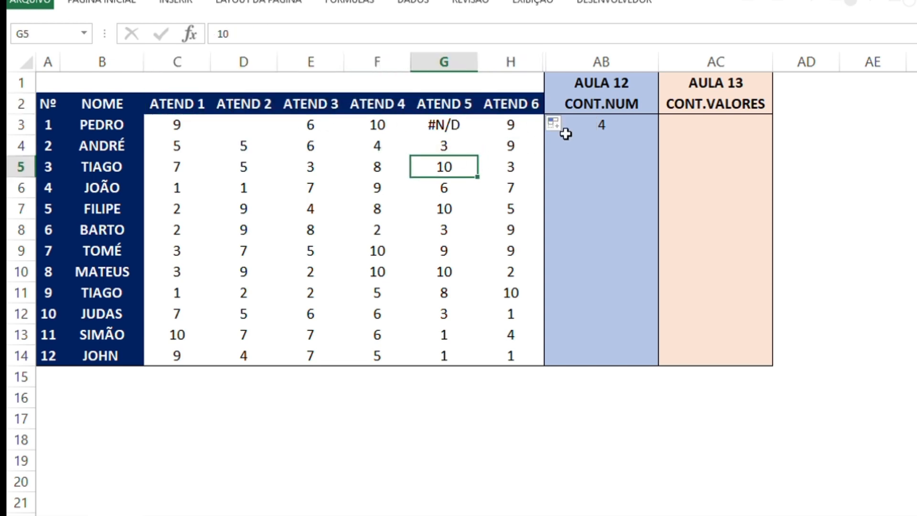
Clear the CONT.NÚM formula from cell AB3
click(588, 129)
key(Delete)
key(Left)
key(Down)
key(Left)
key(Down)
Copy the CONT.NUM header from AB2 into B15, directly below the list of names
key(Left)
key(Down)
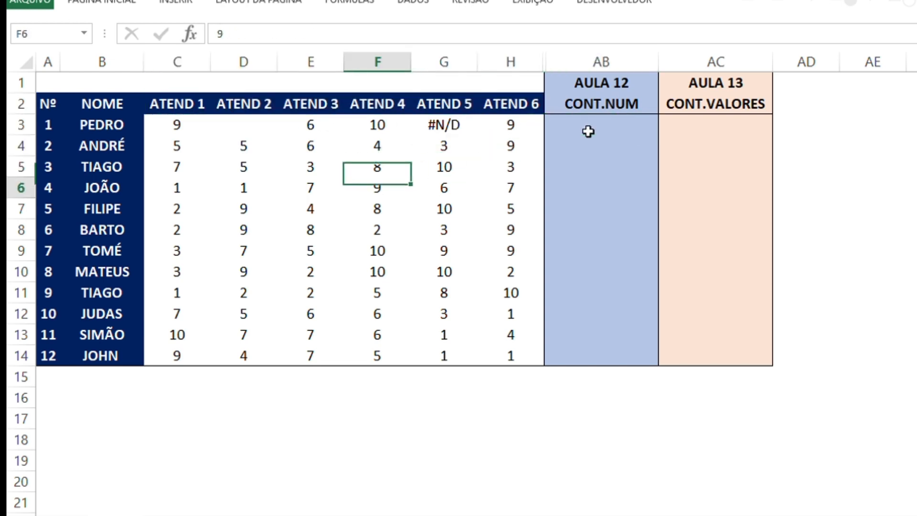
key(Up)
key(Up)
key(Right)
key(Right)
key(Right)
key(Right)
key(Up)
key(Up)
key(Left)
key(ctrl+c)
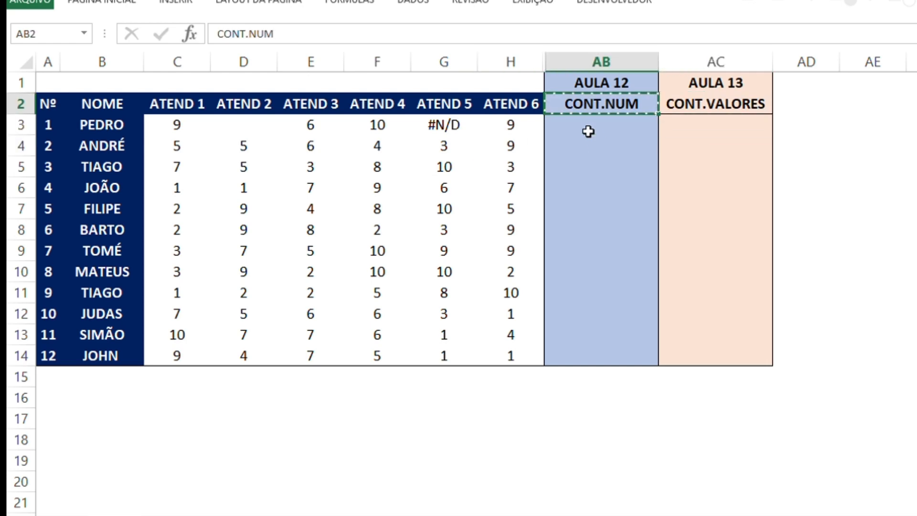
key(Left)
key(Left)
key(Down)
key(Left)
key(ctrl+Down)
key(Left)
key(Left)
key(Down)
key(Left)
key(Left)
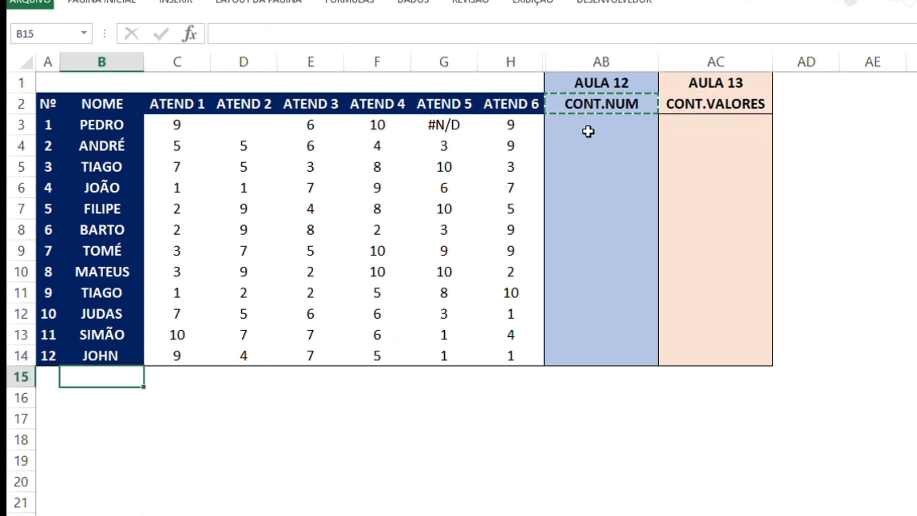
key(Left)
key(ctrl+v)
key(ctrl+z)
key(Right)
key(ctrl+v)
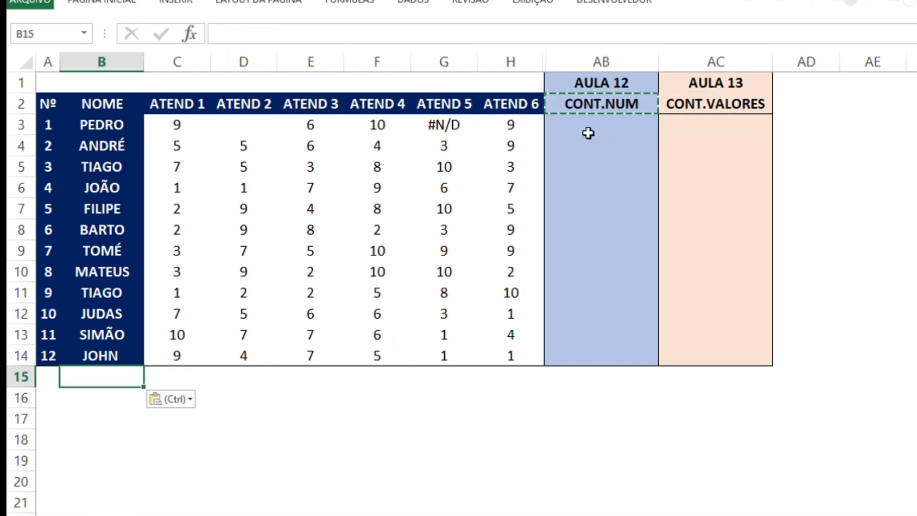
Enter the formula =CONT.NÚM(C3:C14) in C15 to count the numeric values in the ATEND 1 column
key(Right)
text(=)
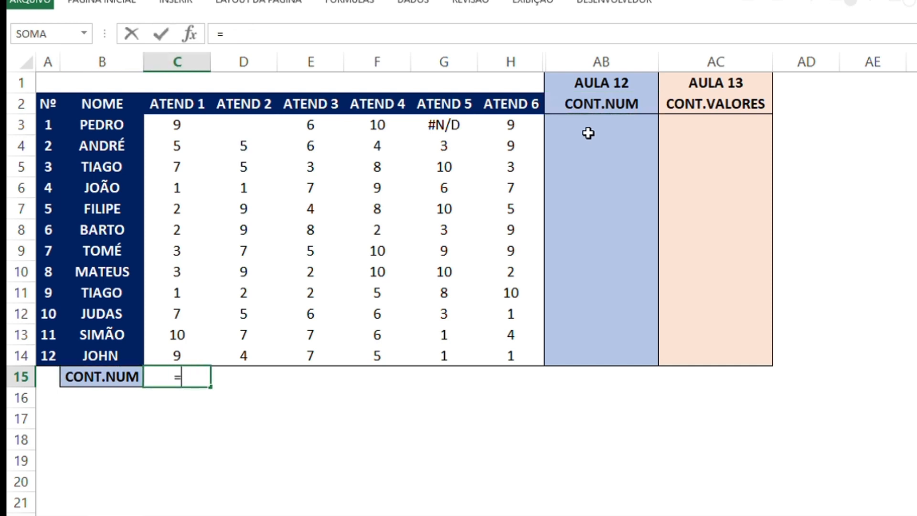
text(CONT.)
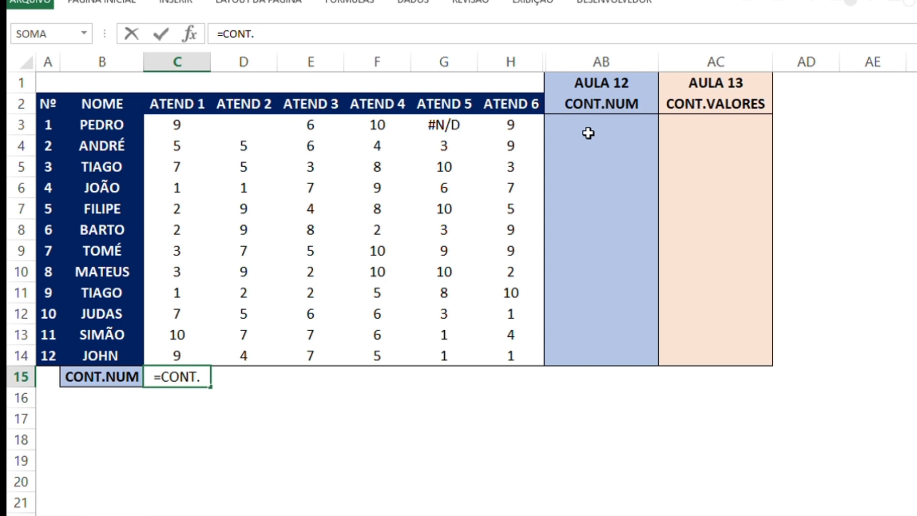
text(NÚM)
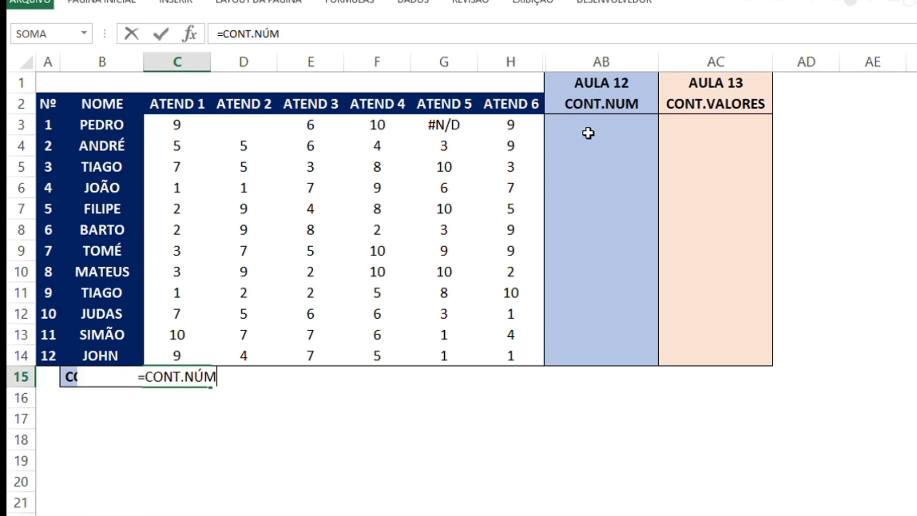
text(()
key(Up)
key(Up)
key(Up)
key(Up)
key(Up)
key(Up)
key(Up)
key(Up)
key(Up)
key(Up)
key(Up)
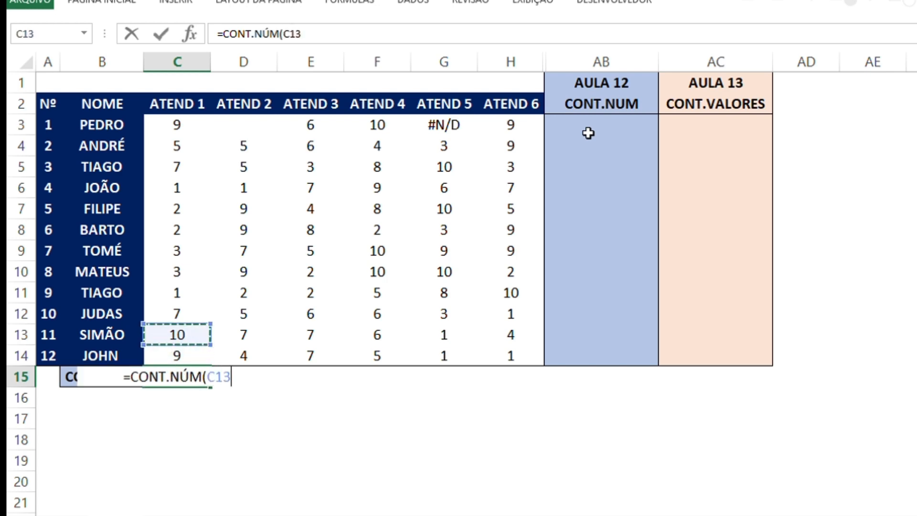
key(Up)
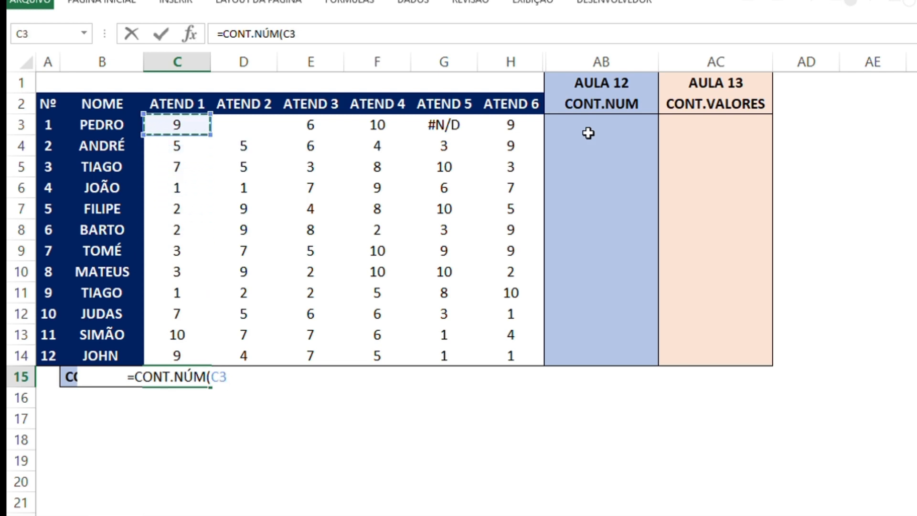
key(shift+Down)
key(shift+Down)
key(shift+Down)
key(shift+Down)
key(shift+Down)
key(shift+Down)
key(shift+Down)
key(shift+Down)
key(shift+Down)
key(shift+Down)
key(shift+Down)
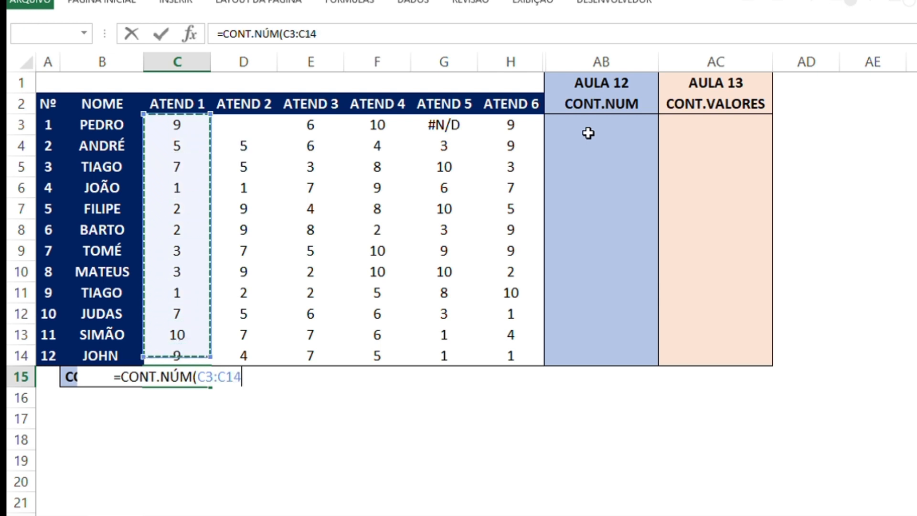
text())
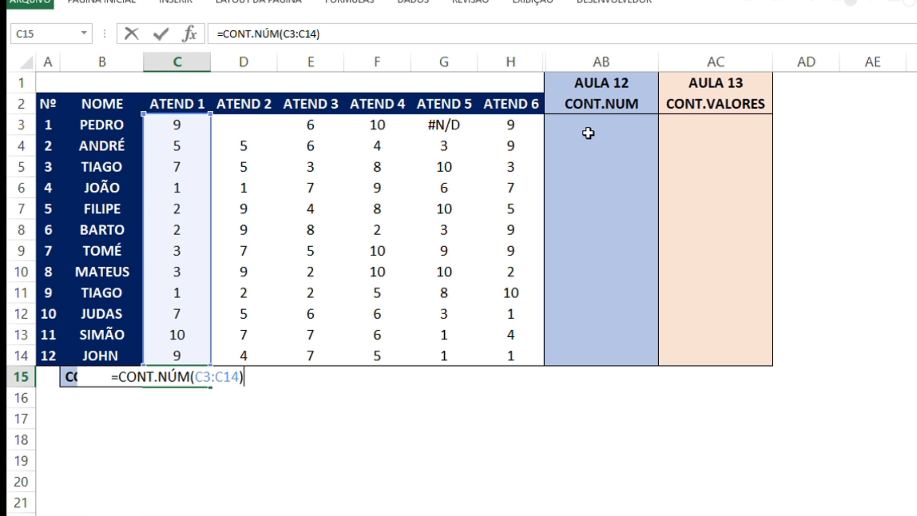
key(Return)
Compare the count in C15 with the row numbering in column A, highlighting the numbers upward from A14
key(Up)
key(Up)
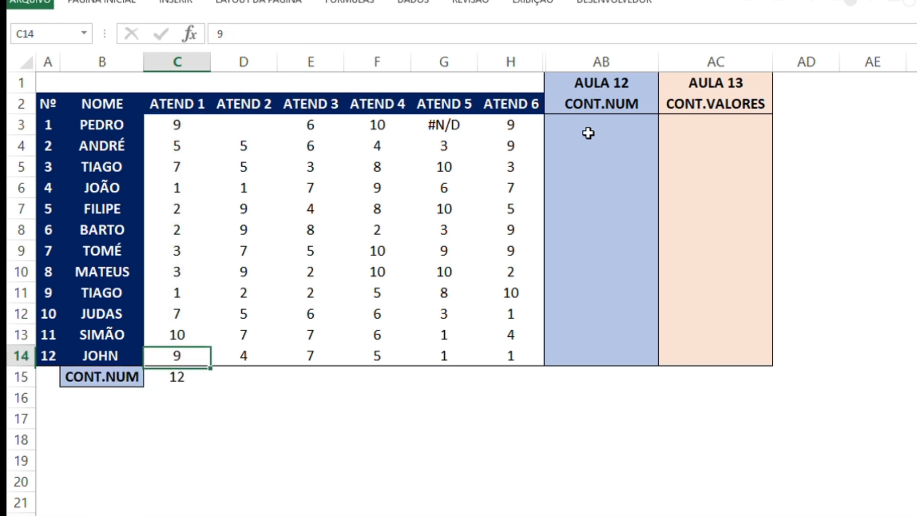
key(Down)
key(Up)
key(Left)
key(Left)
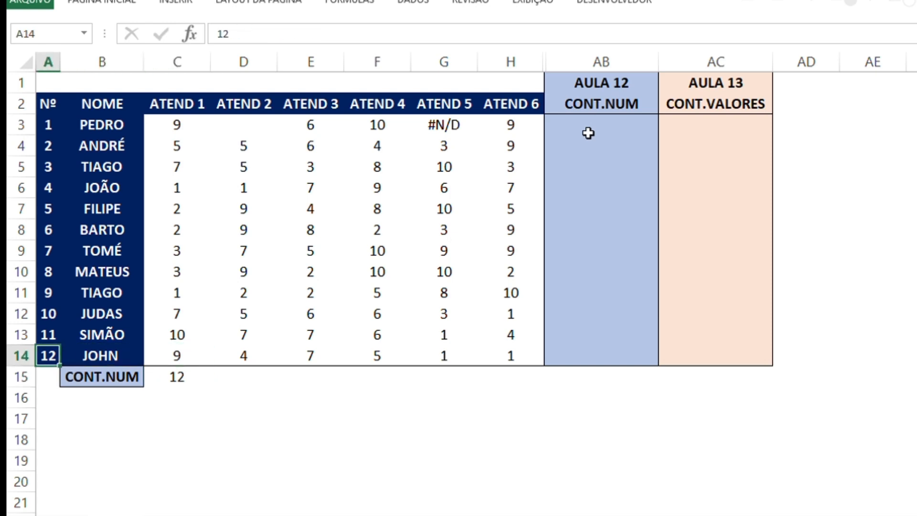
key(Right)
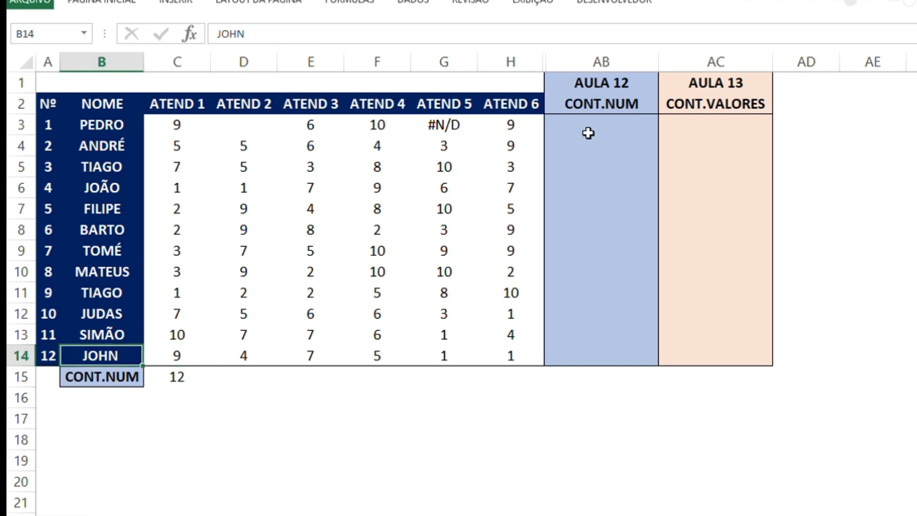
key(Right)
key(Down)
key(Up)
key(Left)
key(Left)
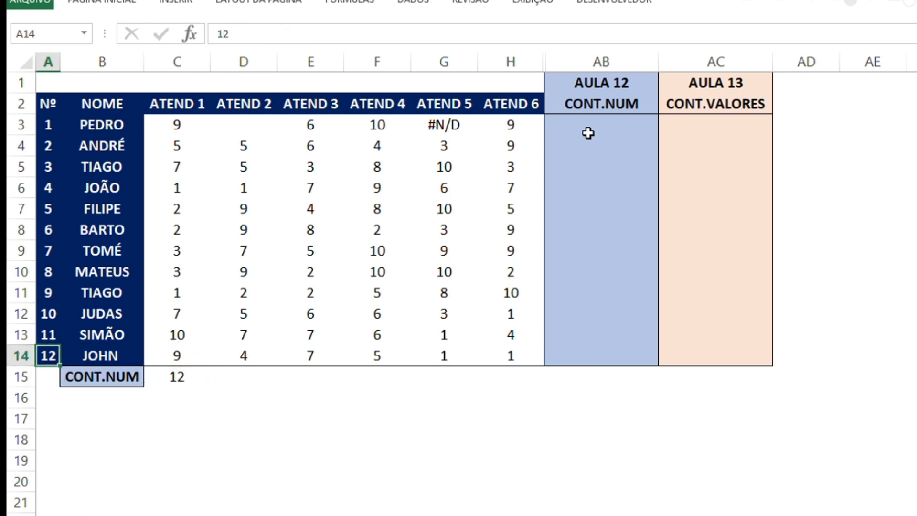
key(shift+Up)
key(shift+Up)
key(shift+Up)
key(shift+Up)
key(shift+Up)
key(shift+Up)
key(shift+Up)
key(shift+Up)
key(shift+Up)
key(shift+Up)
key(shift+Up)
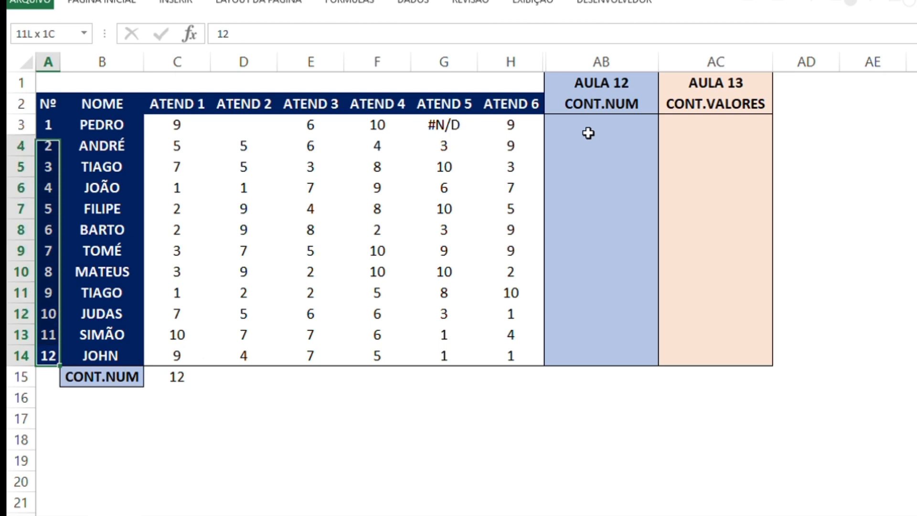
Clear the ATEND 1 values in cells C6, C10 and C13
key(Right)
key(Down)
key(Right)
key(Up)
key(Up)
key(Up)
key(Up)
key(Up)
key(Up)
key(Up)
key(Up)
key(Up)
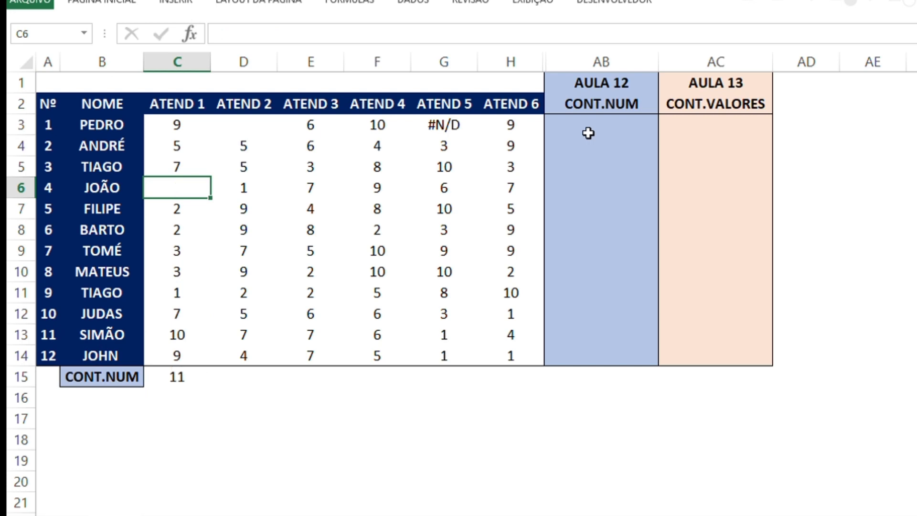
key(Down)
key(Down)
key(Down)
key(Down)
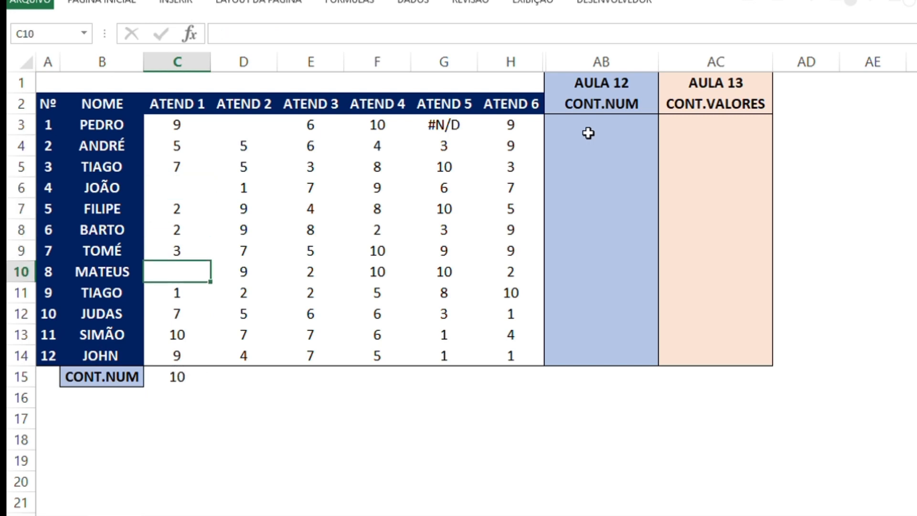
key(Down)
key(Down)
key(Down)
key(Delete)
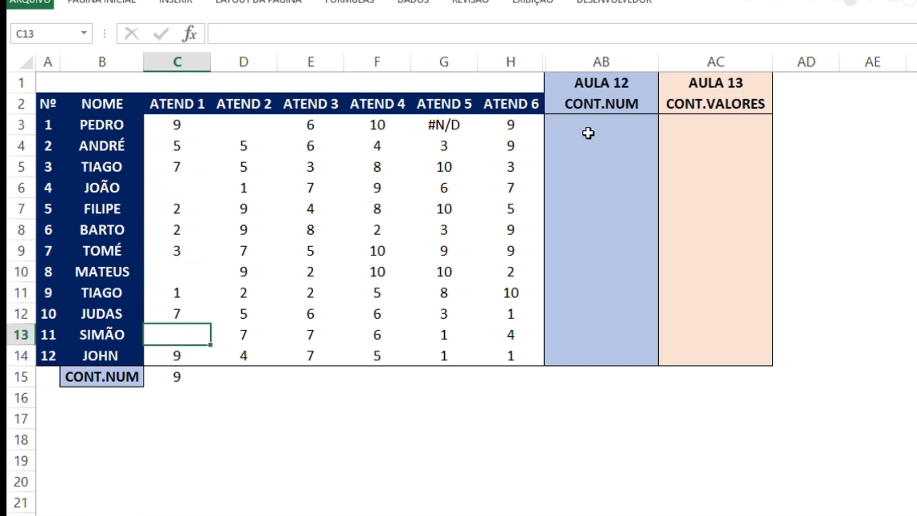
Check the CONT.NÚM count in C15 against the filled and blank cells of the ATEND 1 column
key(Right)
key(Down)
key(Left)
key(Down)
key(Left)
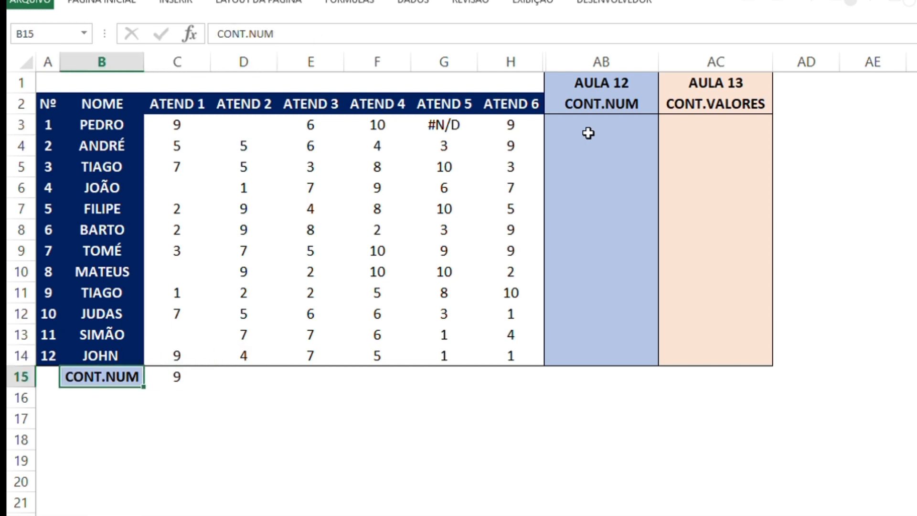
key(Right)
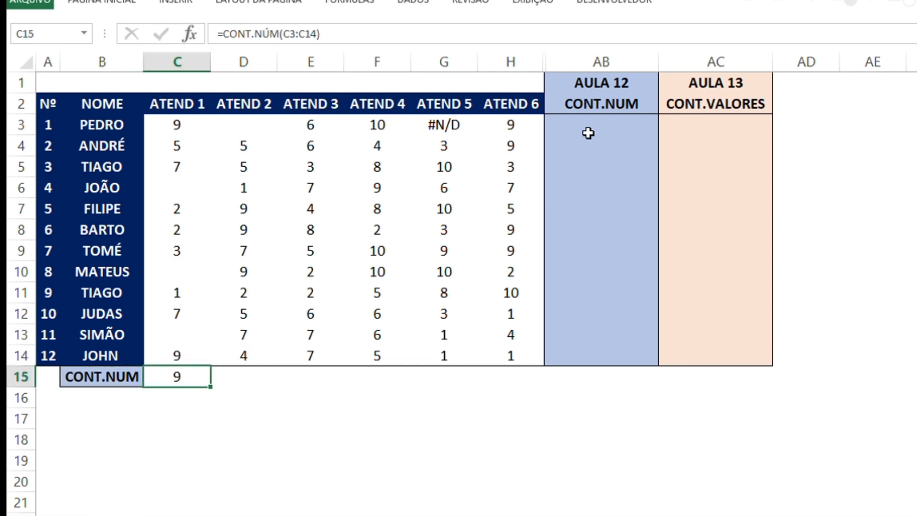
key(Up)
key(Up)
key(Up)
key(Up)
key(Up)
key(Up)
key(Up)
key(Up)
key(Up)
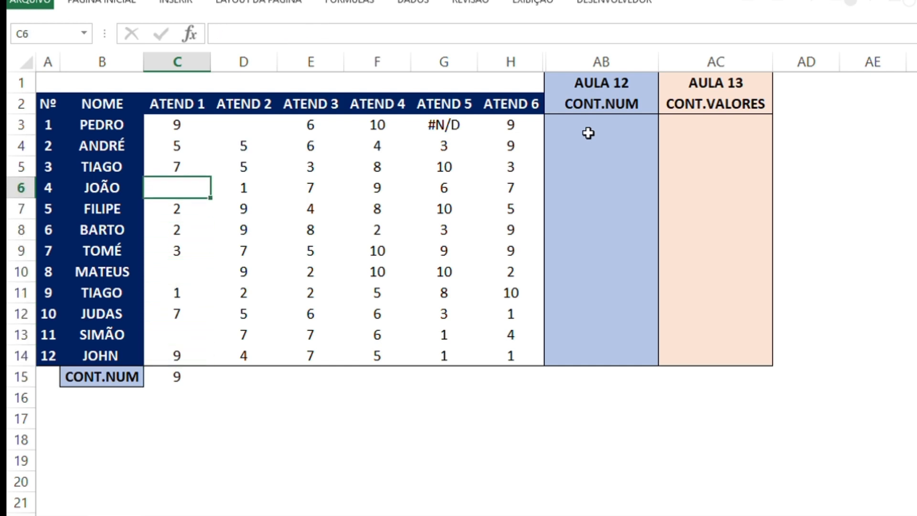
key(Up)
key(Up)
key(Up)
key(Up)
key(Down)
key(Down)
key(Down)
key(Down)
key(Down)
key(Down)
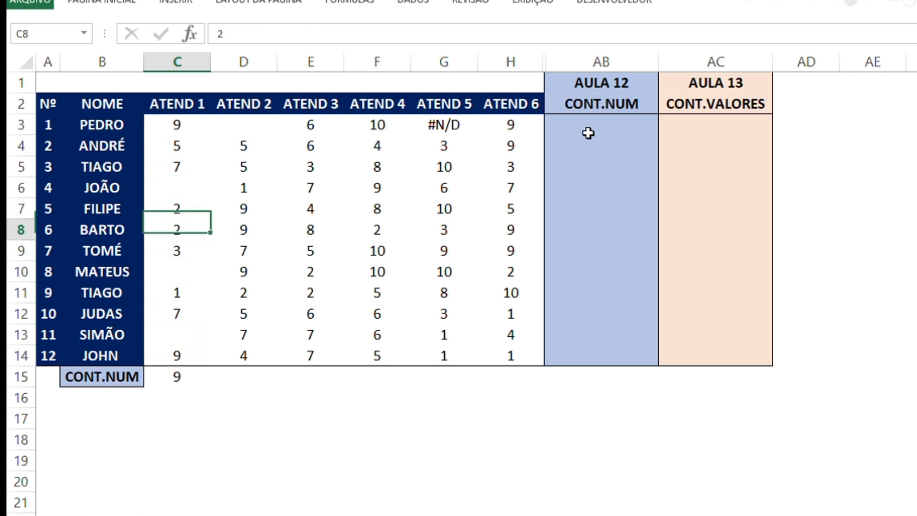
key(Down)
key(Down)
key(Down)
key(Down)
key(Down)
key(Down)
key(Down)
key(Left)
key(Down)
key(Right)
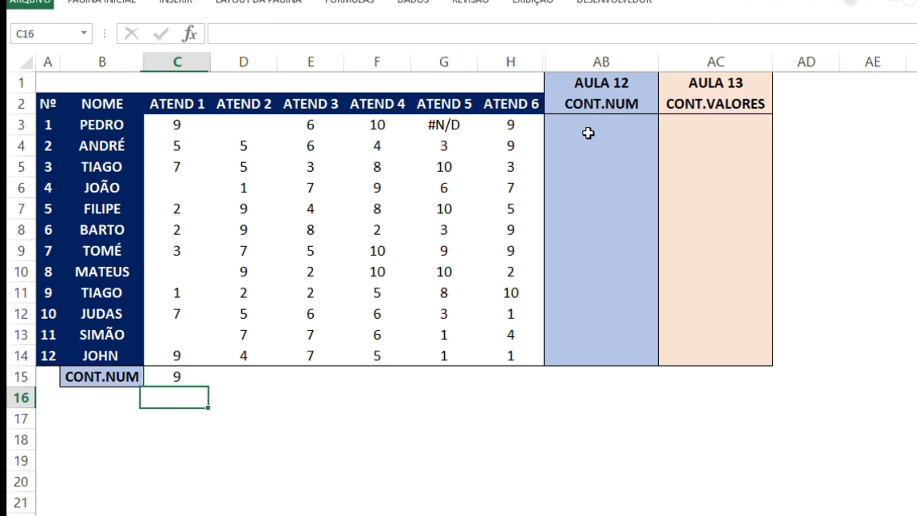
Highlight the ATEND 1 cells upward from C14 to inspect the range counted in C15
key(Left)
key(Right)
key(Up)
key(Up)
key(shift+Up)
key(shift+Up)
key(shift+Up)
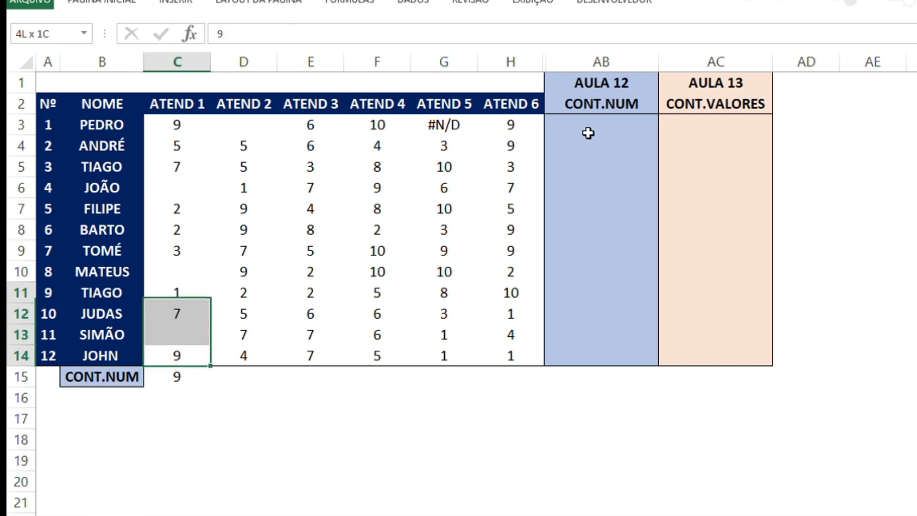
key(shift+Up)
key(shift+Up)
key(shift+Up)
key(shift+Up)
key(shift+Up)
key(shift+Up)
key(shift+Up)
key(shift+Up)
key(shift+Down)
key(Down)
key(Left)
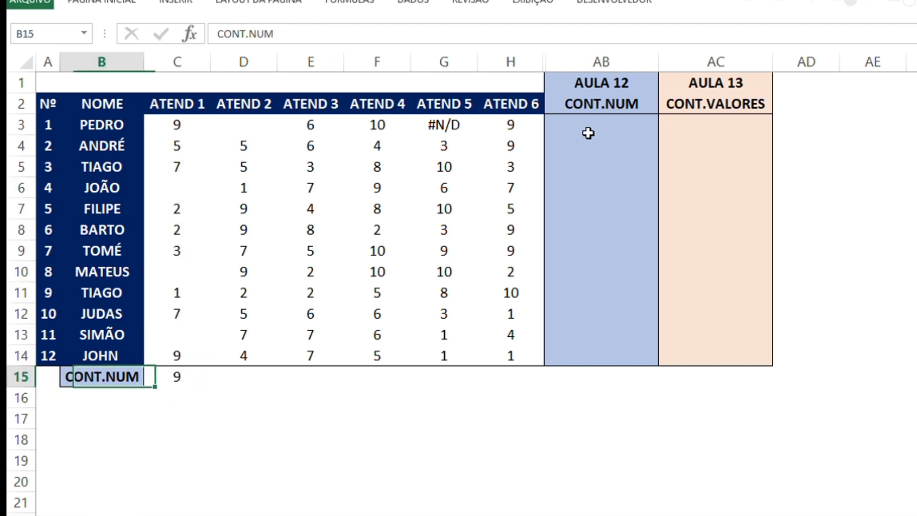
key(Return)
text(=SOMA)
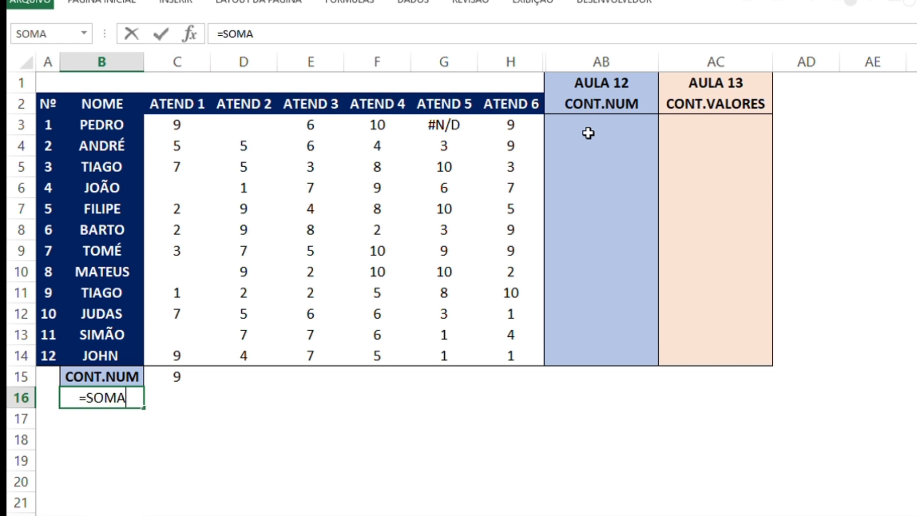
key(Right)
Total the ATEND 1 values in C16 with the formula =SOMA(C3:C14)
text(=SOMA()
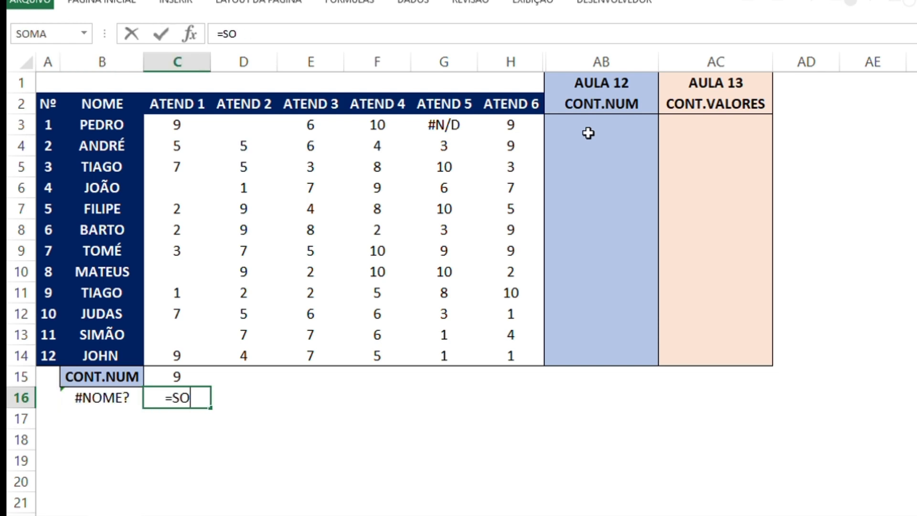
key(Up)
key(Up)
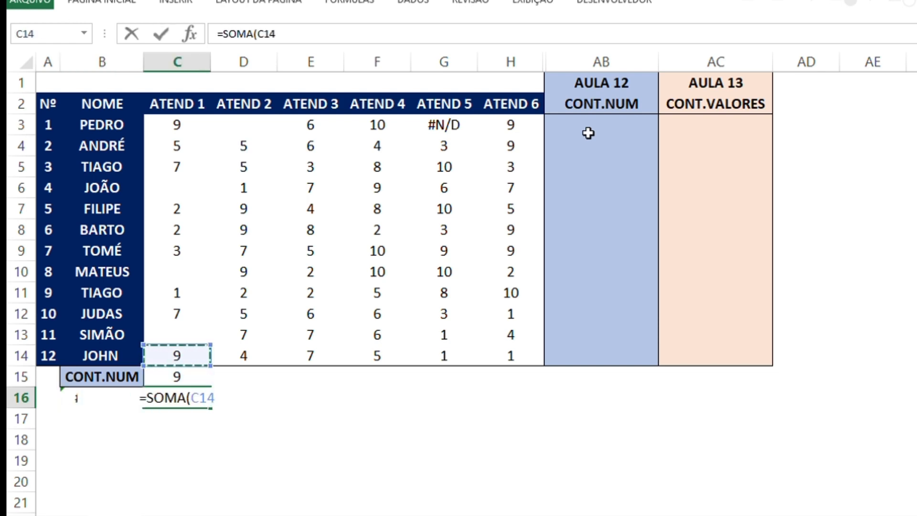
key(shift+Up)
key(shift+Up)
key(shift+Up)
key(shift+Up)
key(shift+Up)
key(shift+Up)
key(shift+Up)
key(shift+Up)
key(shift+Up)
key(shift+Up)
key(shift+Up)
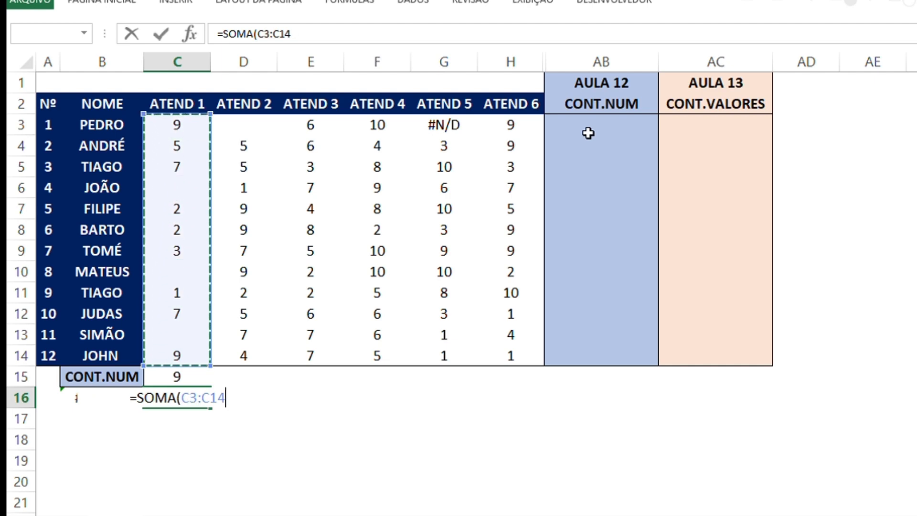
key(Return)
Label the total row by entering SOMA in B16
key(Up)
key(Left)
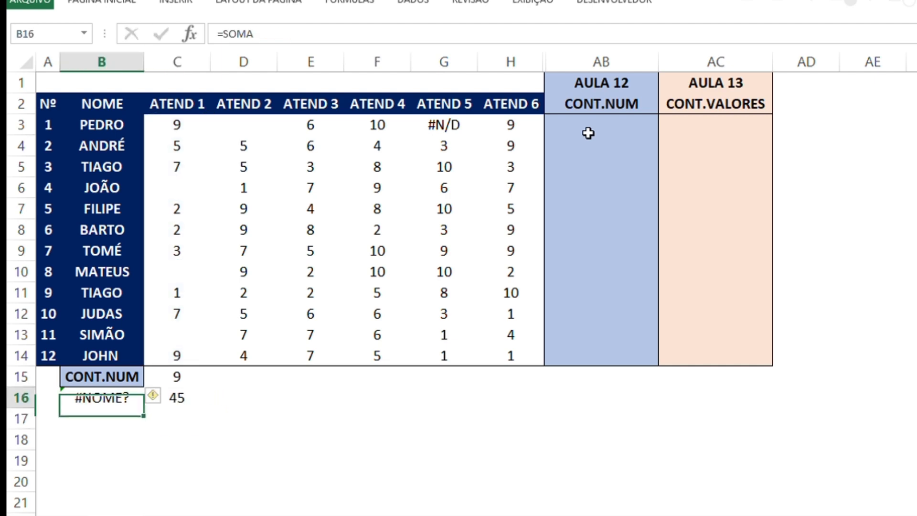
text(SOMA)
key(Return)
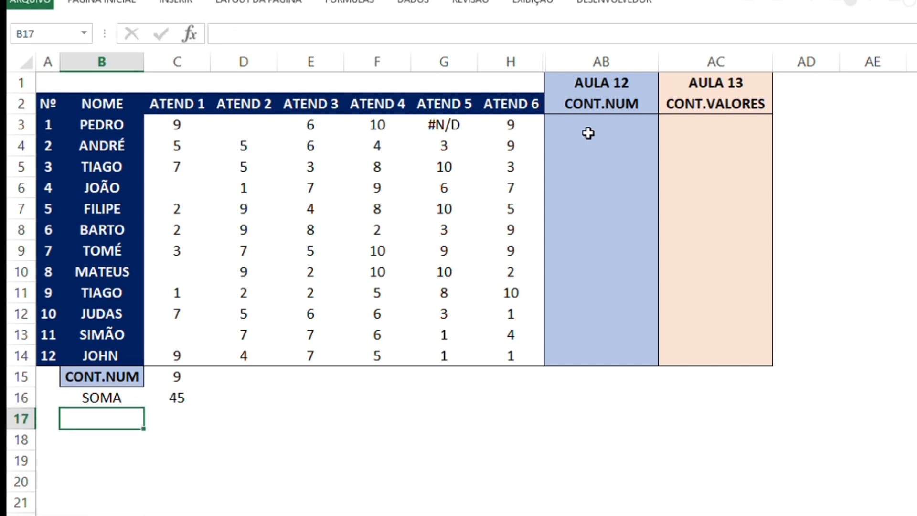
Compare the CONT.NÚM formula in C15 with the SOMA formula in C16
key(Up)
key(Right)
key(Up)
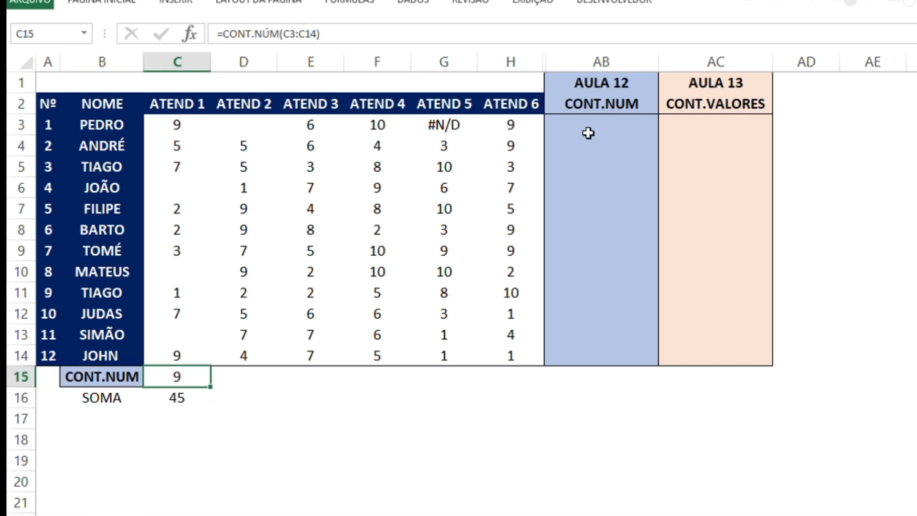
key(Down)
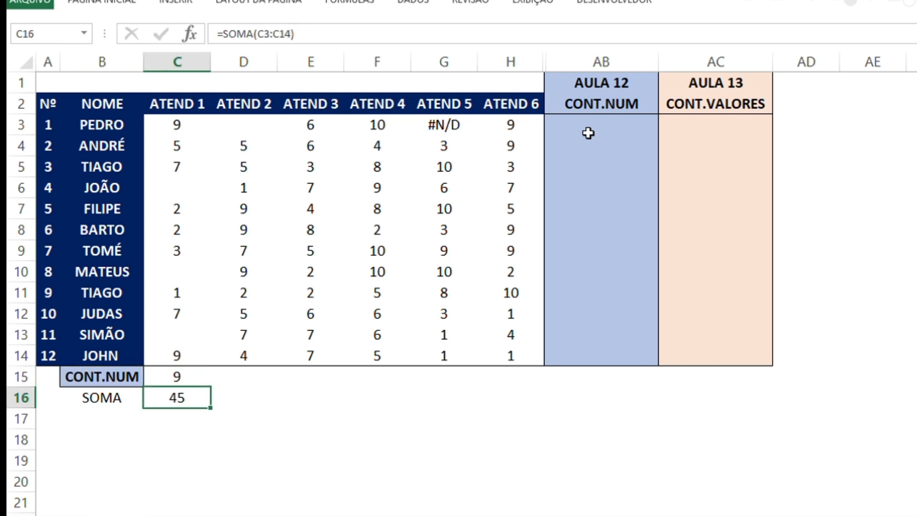
key(Up)
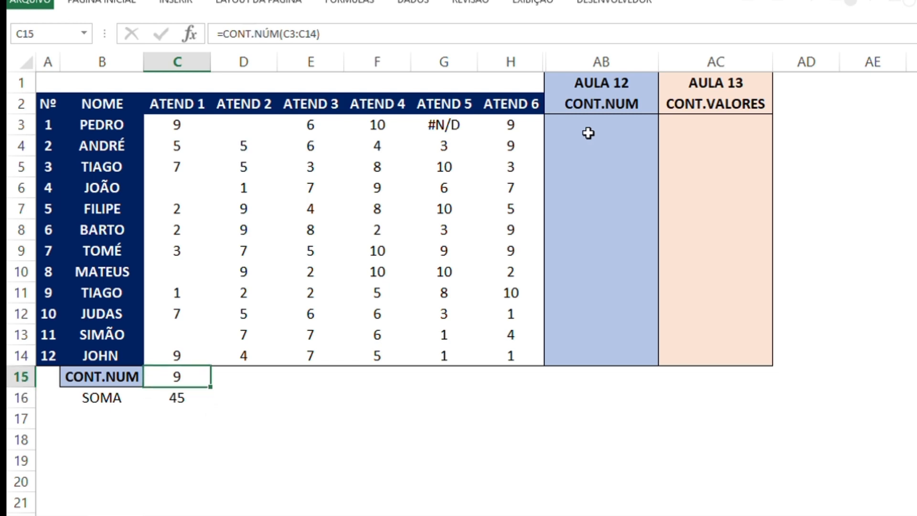
key(Up)
key(Down)
key(Up)
Highlight the ATEND 1 cells from C14 up to C3 and check them against the count in C15
key(Up)
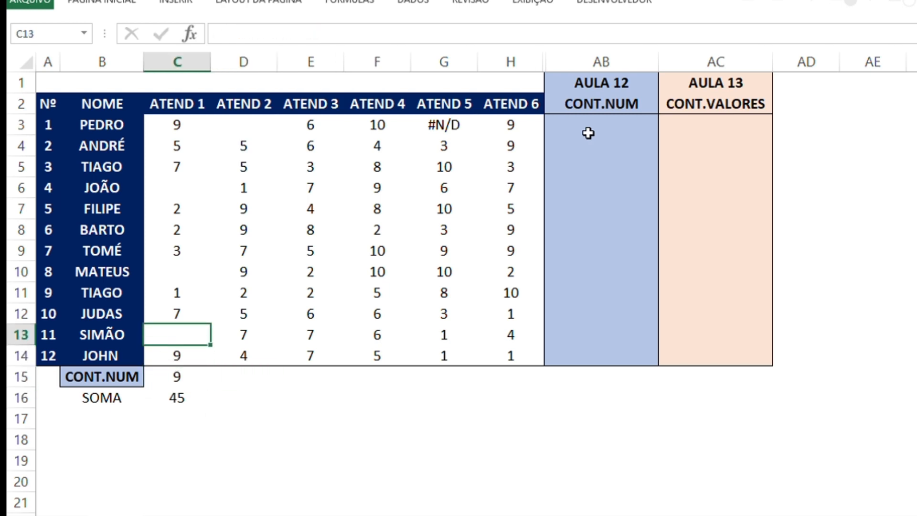
key(Down)
key(Down)
key(Up)
key(shift+Up)
key(shift+Up)
key(shift+Up)
key(shift+Up)
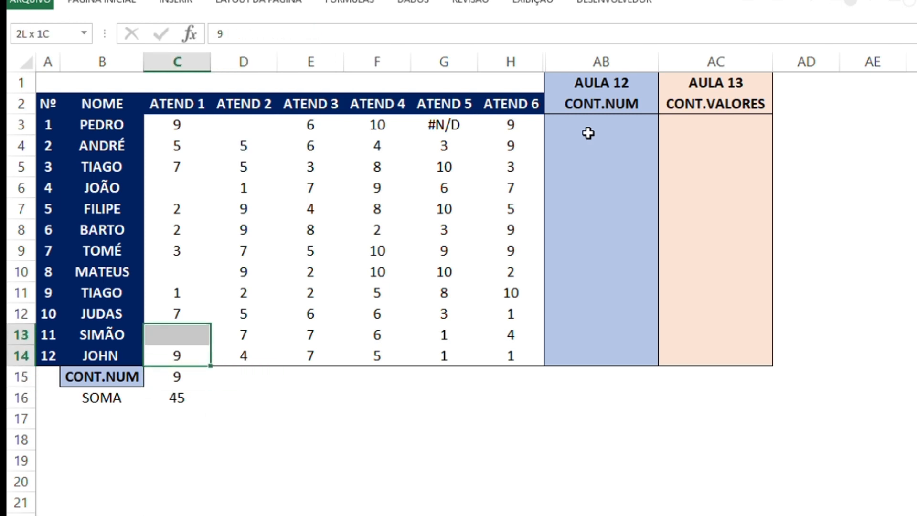
key(shift+Up)
key(shift+Up)
key(shift+Up)
key(shift+Up)
key(shift+Up)
key(shift+Up)
key(shift+Up)
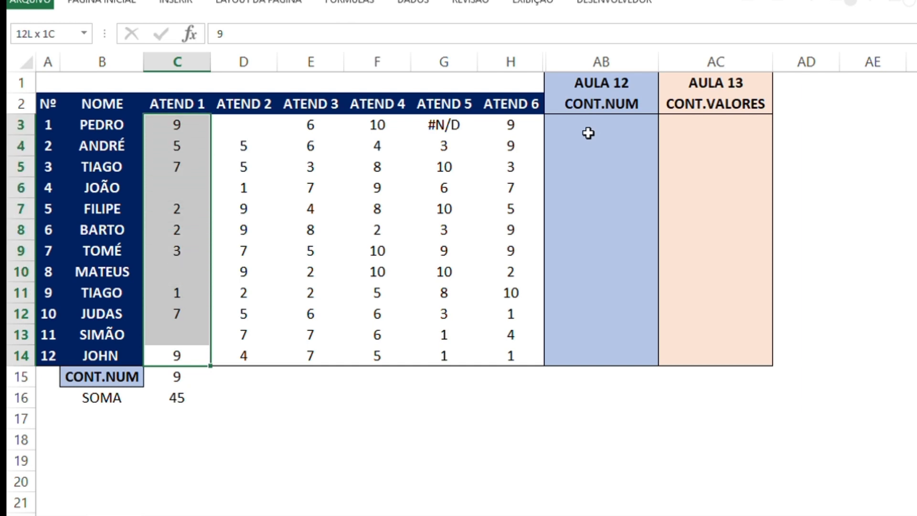
key(Down)
key(Left)
key(Right)
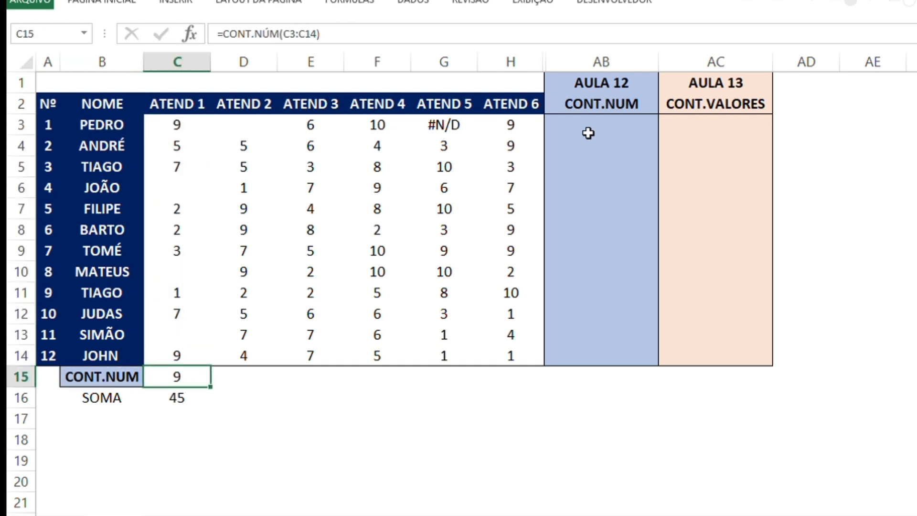
Inspect the filled and blank ATEND 1 cells by repeatedly extending the selection upward from C14
key(Up)
key(shift+Up)
key(shift+Up)
key(shift+Up)
key(shift+Up)
key(shift+Up)
key(shift+Up)
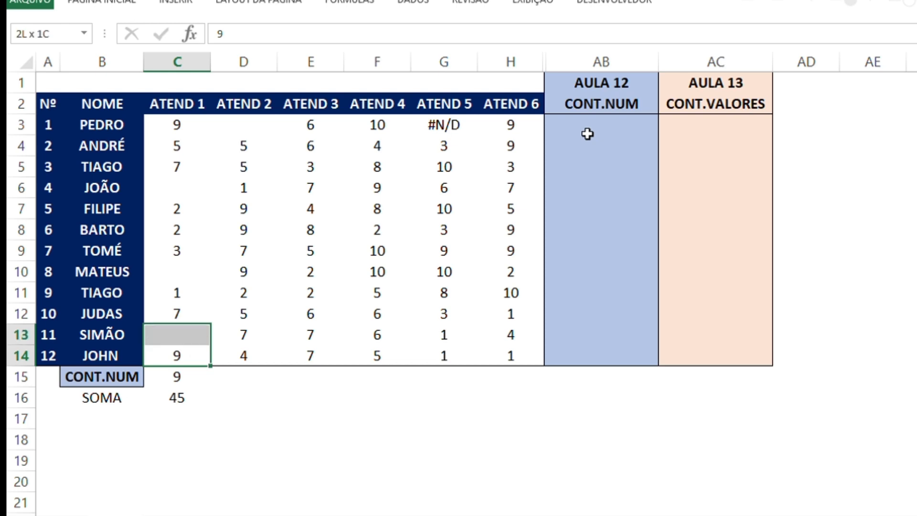
key(shift+Up)
key(shift+Up)
key(shift+Up)
key(shift+Up)
key(shift+Up)
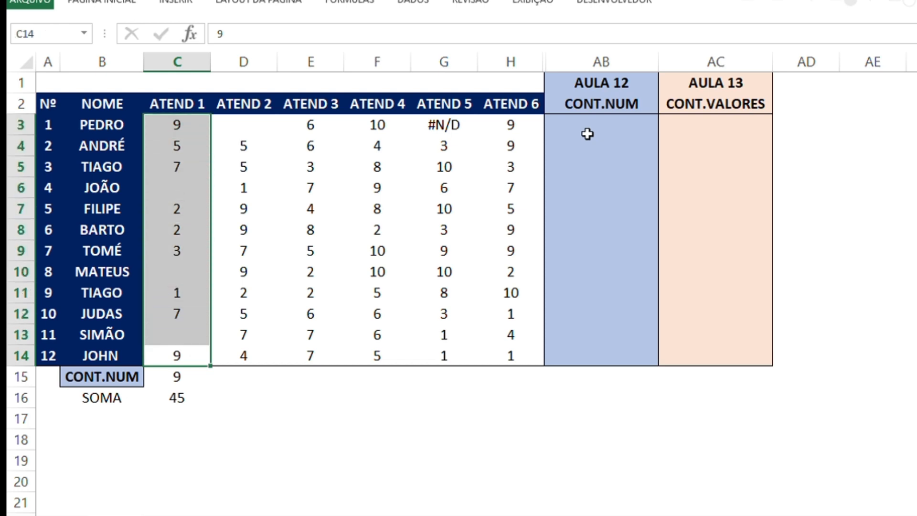
key(shift+Down)
key(shift+Down)
key(shift+Down)
key(shift+Down)
key(shift+Down)
key(shift+Down)
key(shift+Down)
key(shift+Down)
key(shift+Down)
key(shift+Down)
key(shift+Down)
key(shift+Up)
key(shift+Up)
key(shift+Up)
key(shift+Up)
key(shift+Up)
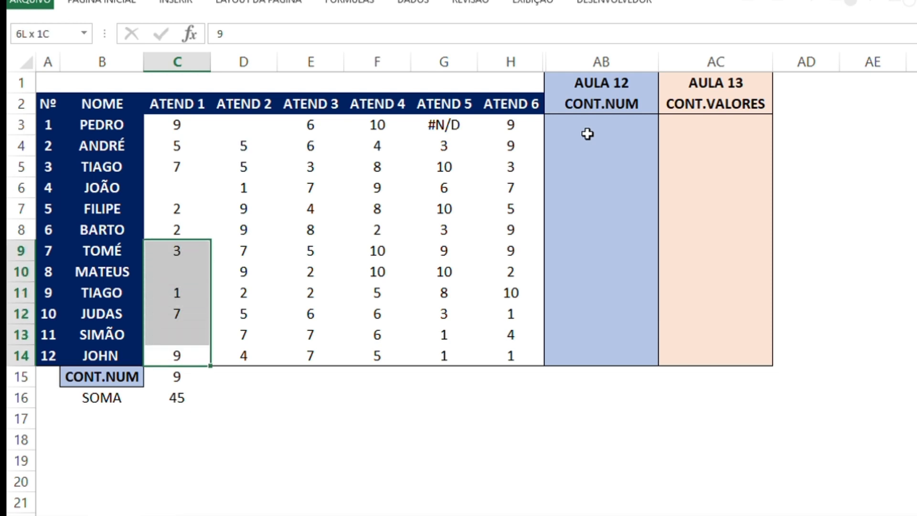
key(shift+Up)
key(shift+Up)
key(shift+Up)
key(shift+Up)
key(shift+Up)
key(shift+Up)
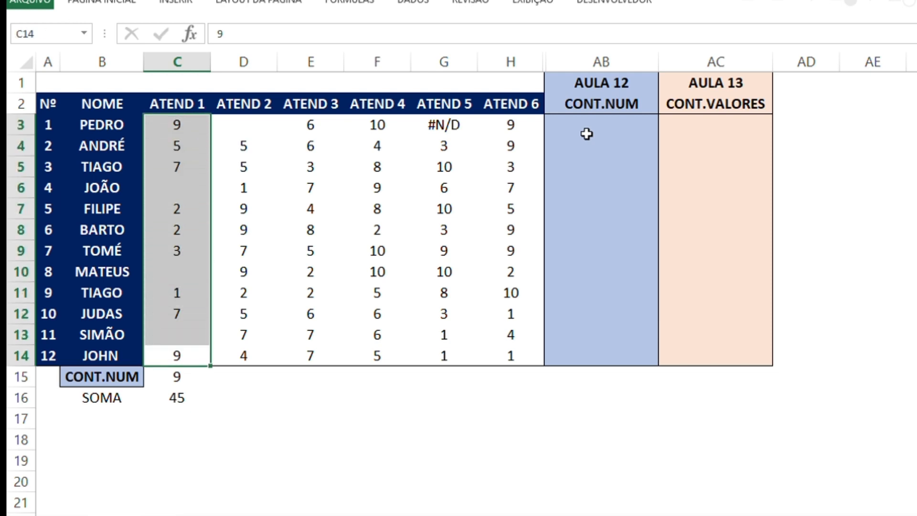
key(Left)
key(Right)
key(shift+Up)
key(shift+Up)
key(shift+Up)
key(shift+Up)
key(shift+Up)
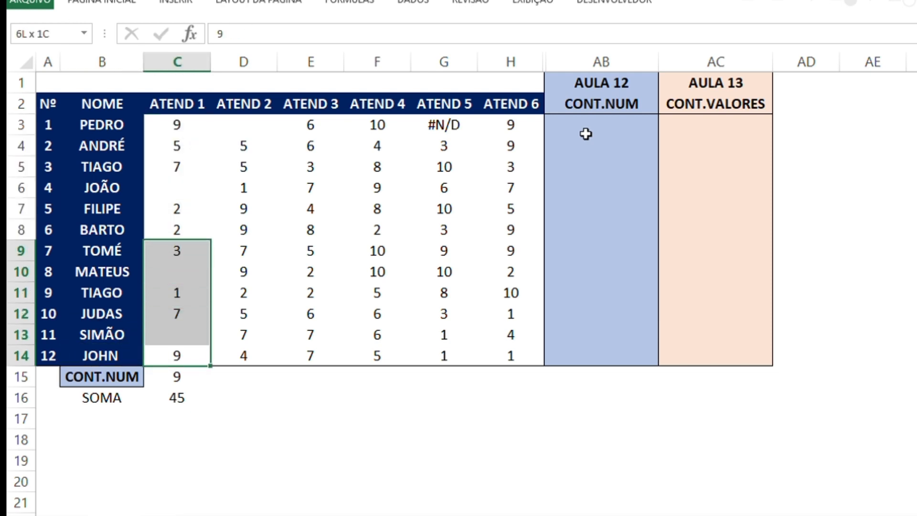
key(Down)
key(Left)
key(Right)
key(Up)
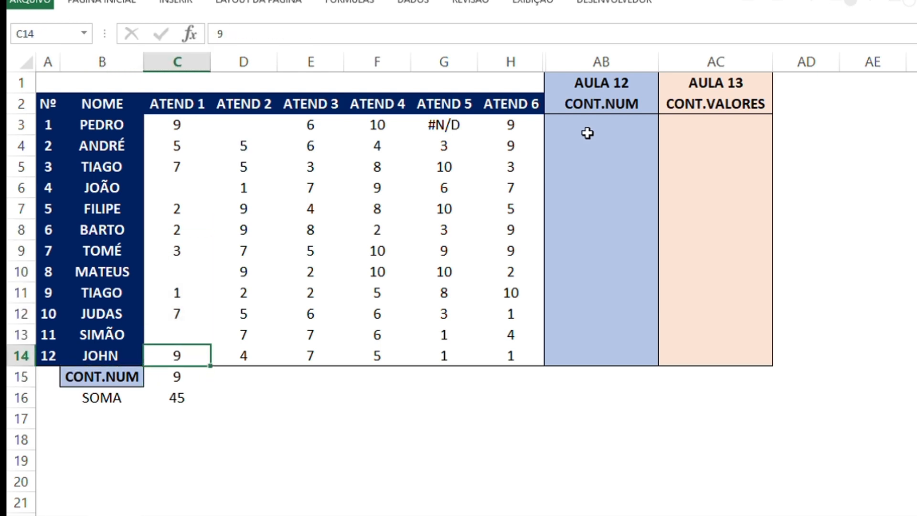
key(Left)
key(Right)
key(Down)
key(Up)
key(Left)
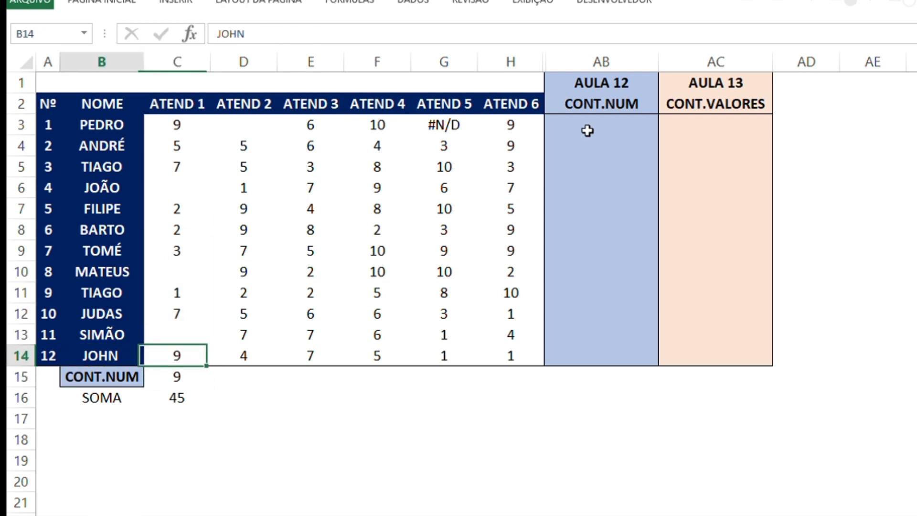
key(Up)
key(Down)
key(Right)
key(Down)
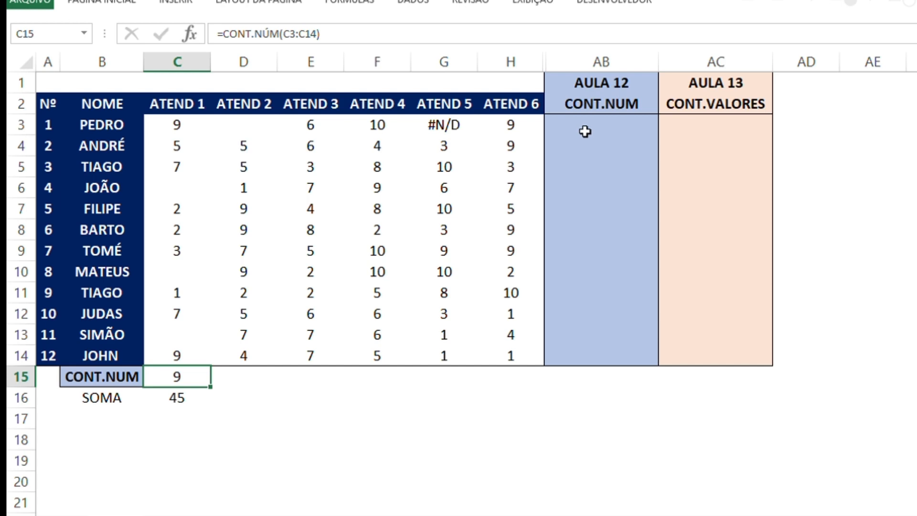
Highlight the ATEND 1 range C3:C14 once more and return to its CONT.NÚM formula in C15
key(Up)
key(shift+Up)
key(shift+Up)
key(shift+Up)
key(shift+Up)
key(shift+Up)
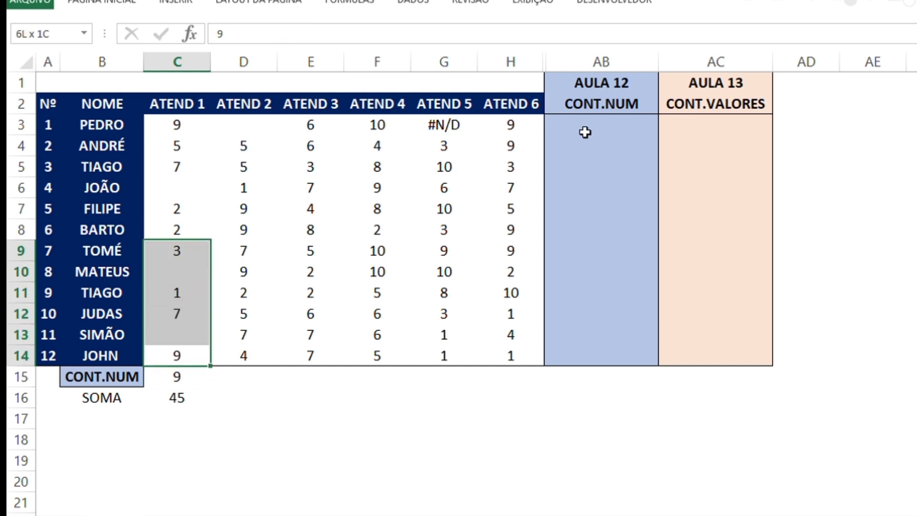
key(shift+Up)
key(shift+Up)
key(shift+Up)
key(shift+Up)
key(shift+Up)
key(shift+Up)
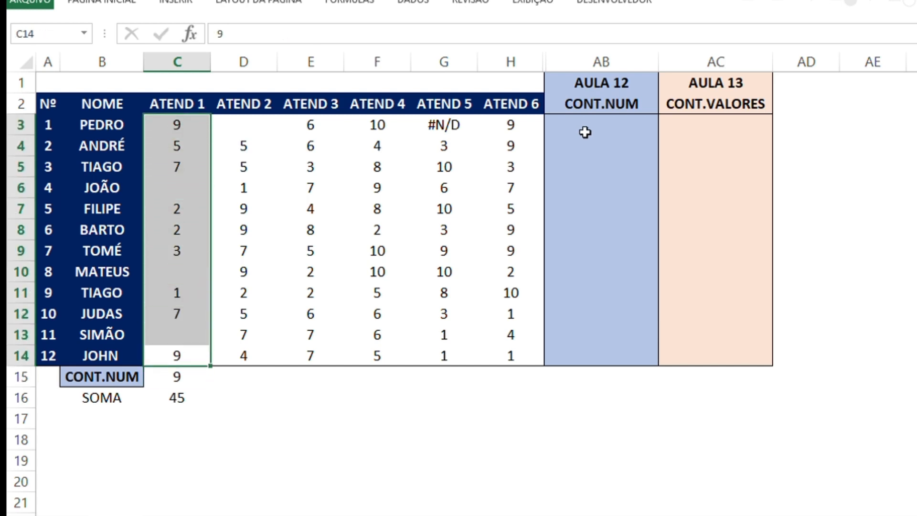
key(Down)
key(Up)
key(Down)
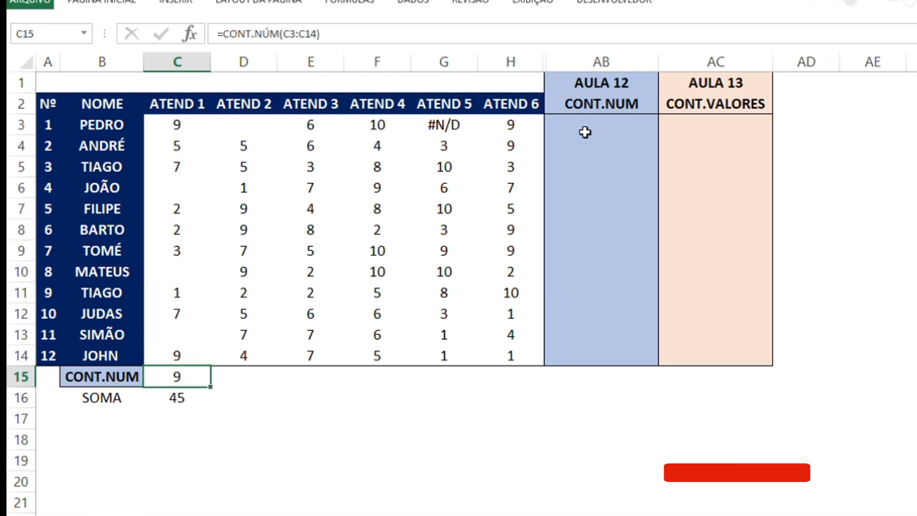
Examine the ATEND 1 cells one by one from C14 up to C3, including the blank ones
key(Up)
key(Up)
key(Up)
key(Up)
key(Up)
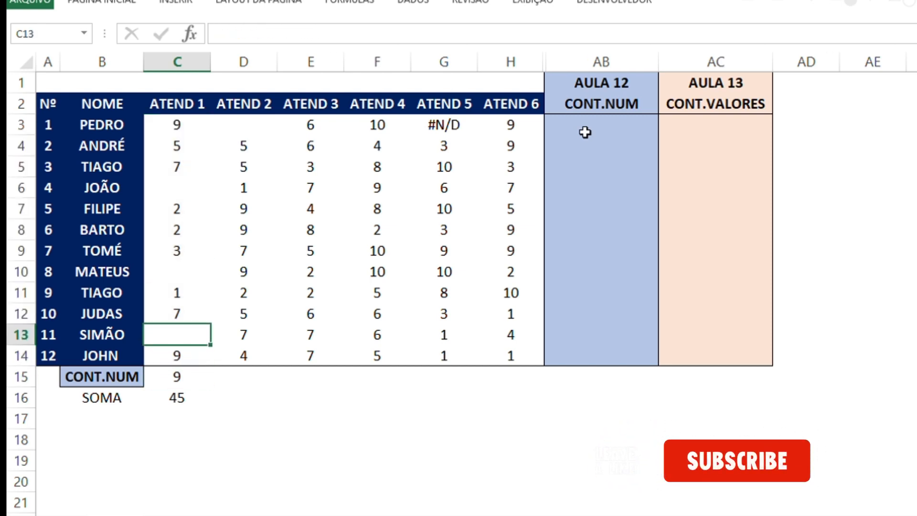
key(Up)
key(Up)
key(Up)
key(Up)
key(Up)
key(Up)
key(Up)
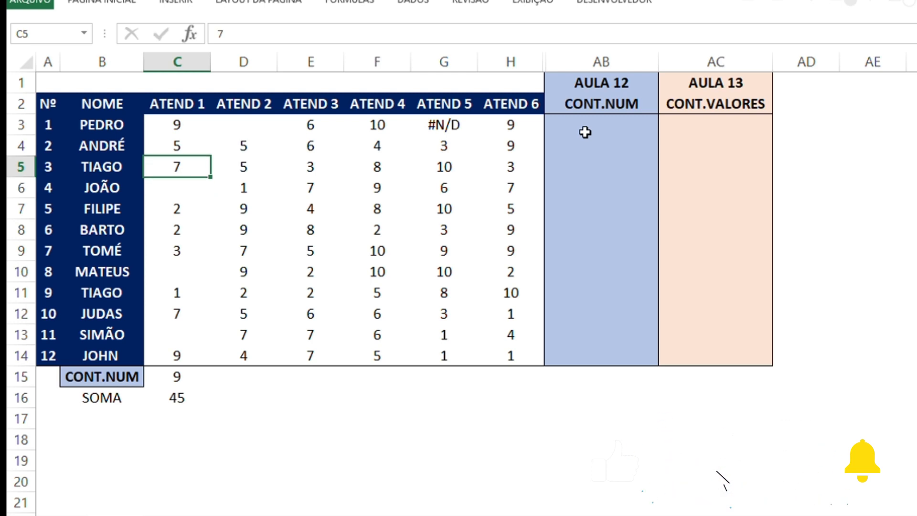
key(Down)
key(Up)
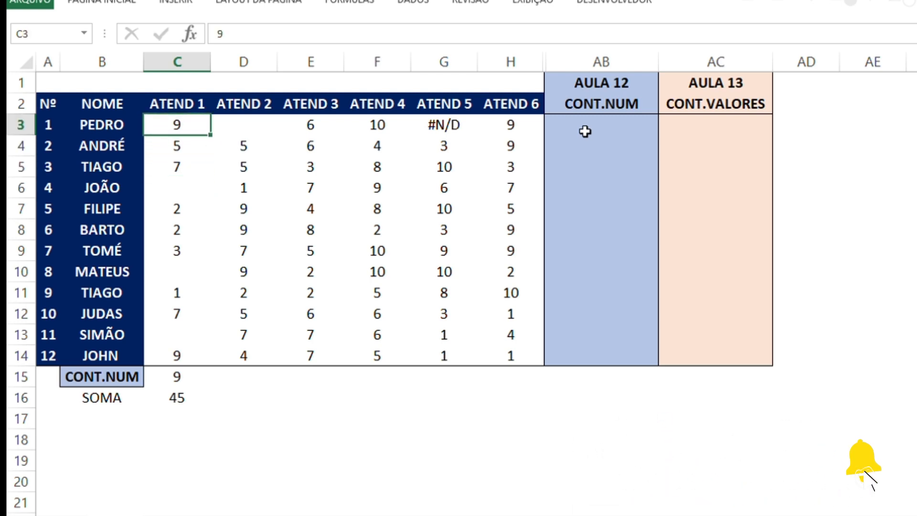
Review the CONT.NUM and CONT.VALORES headings and highlight the empty CONT.NUM cells downward from AB3
key(Up)
key(Right)
key(Right)
key(Right)
key(Right)
key(Right)
key(Right)
key(Right)
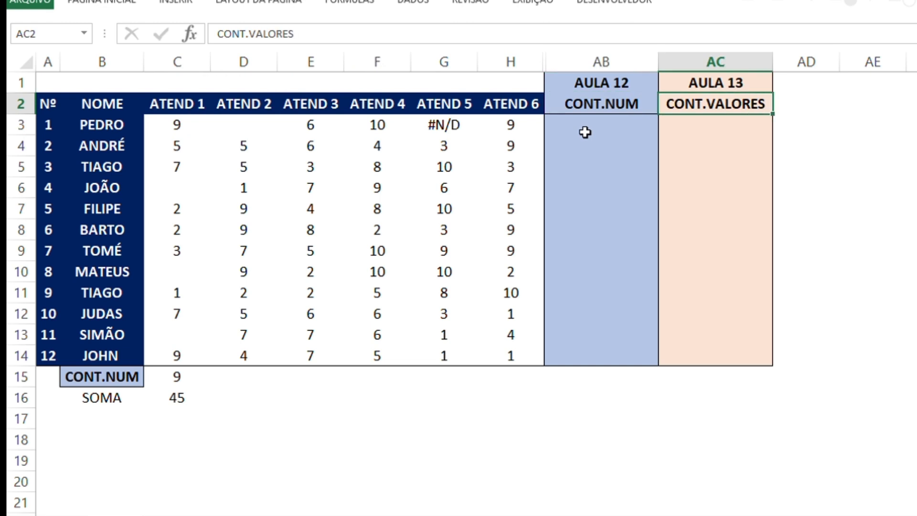
key(Left)
key(Right)
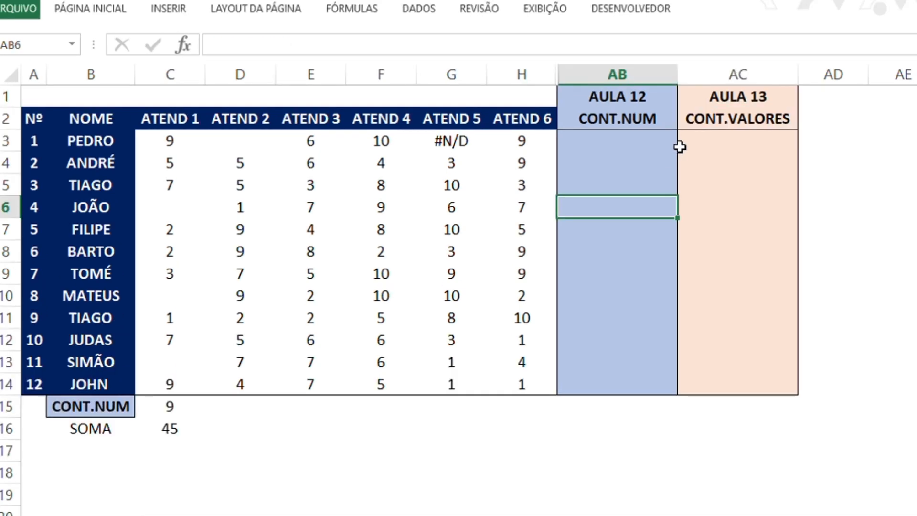
click(637, 131)
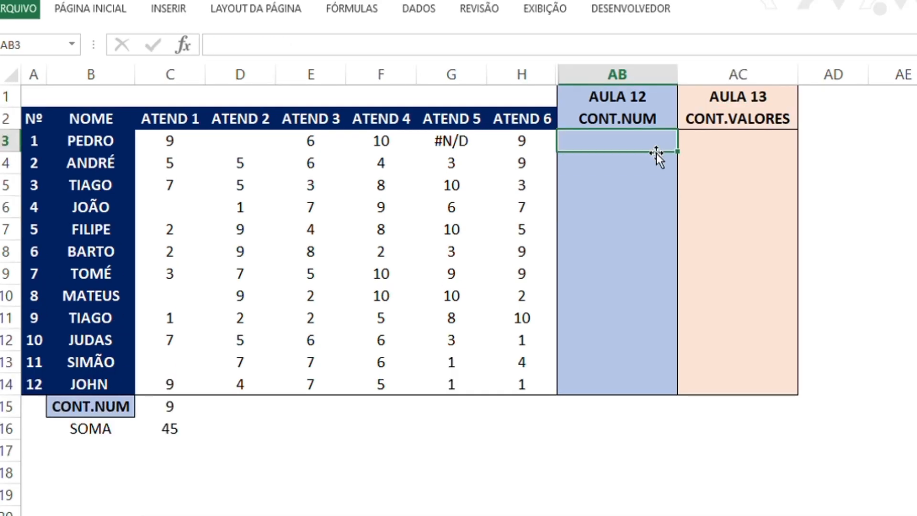
key(shift+Down)
key(shift+Down)
key(shift+Down)
key(shift+Down)
key(shift+Down)
key(shift+Down)
key(shift+Down)
key(shift+Down)
key(shift+Down)
key(shift+Down)
key(shift+Down)
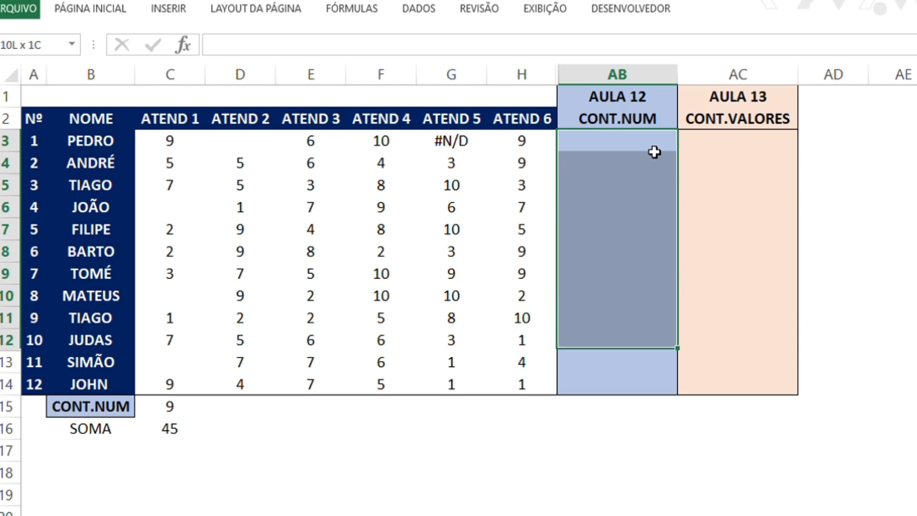
key(Up)
key(Down)
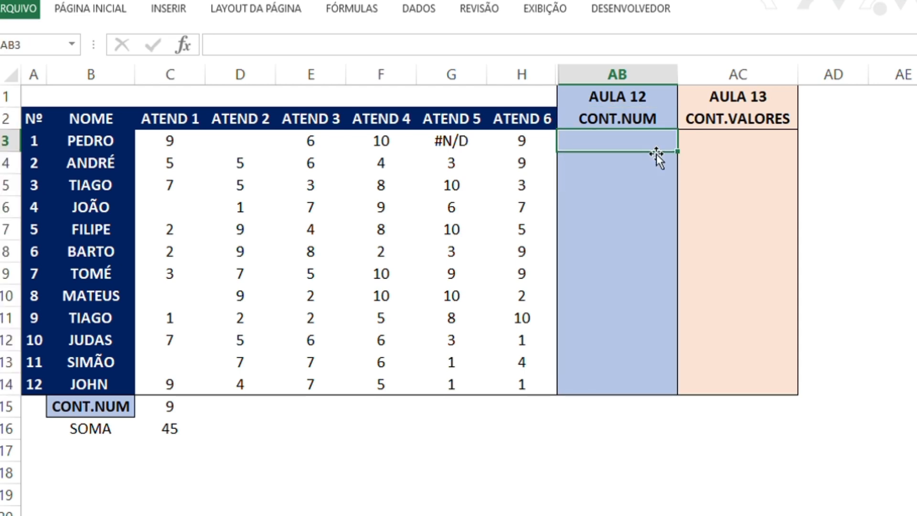
key(Down)
key(Down)
key(Left)
key(Left)
key(Left)
key(Left)
key(Down)
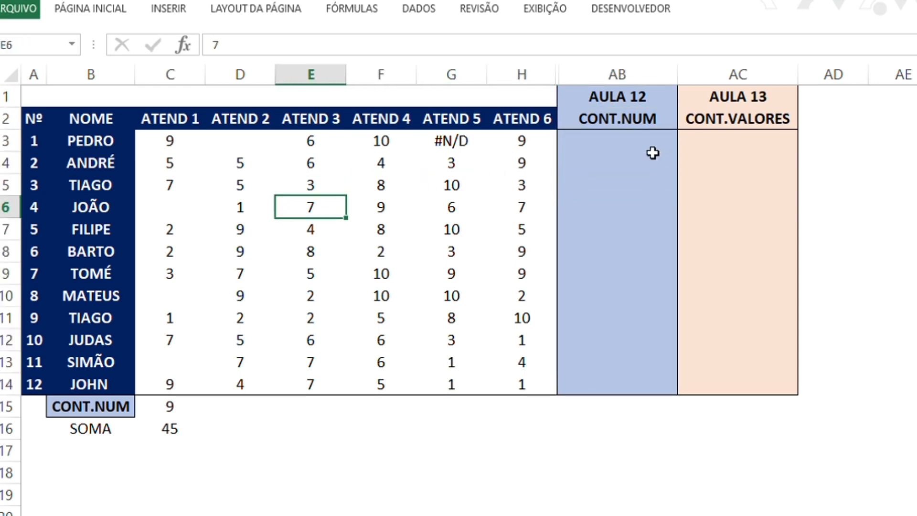
key(Down)
key(Right)
key(Up)
key(Right)
key(Right)
key(Up)
key(Up)
key(Right)
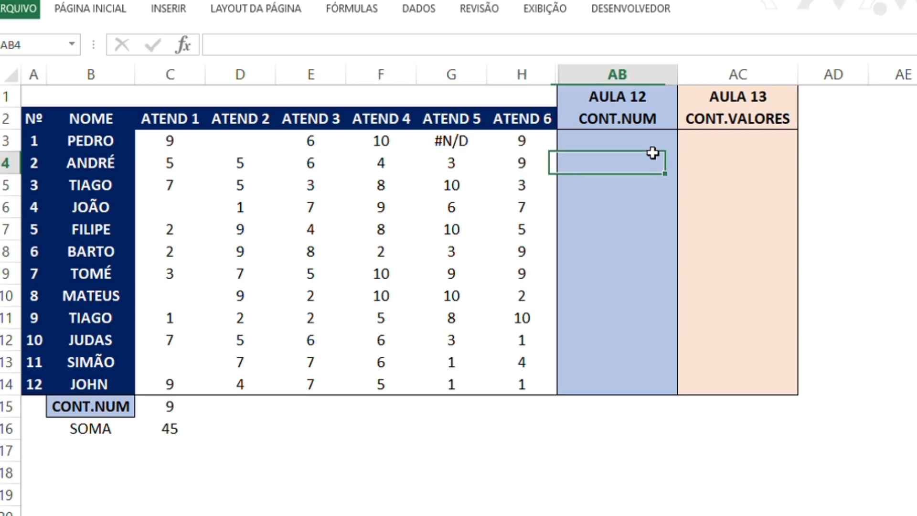
key(Right)
key(Left)
key(Up)
text(=)
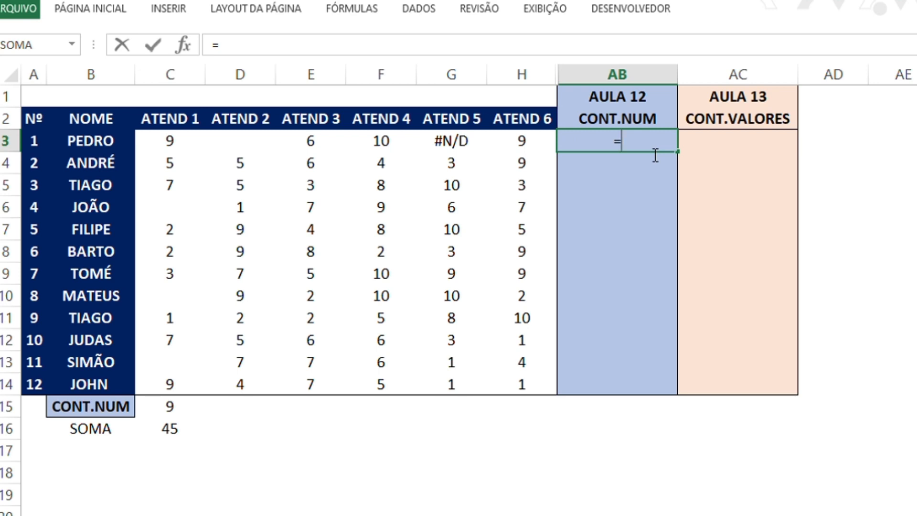
text(CONT.NÚ)
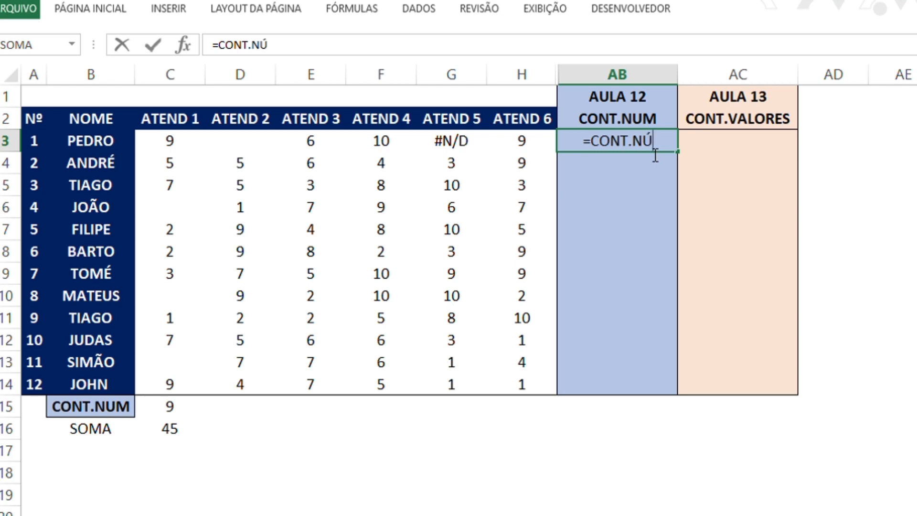
text(M)
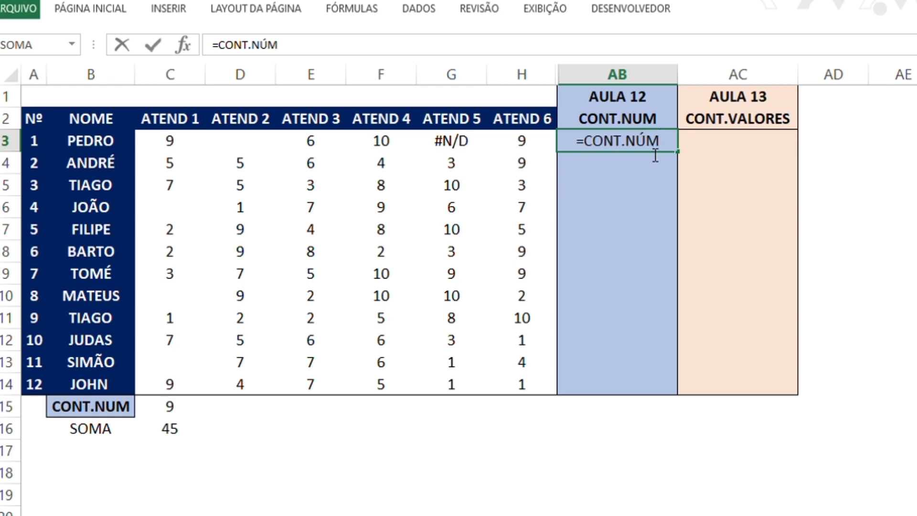
text(()
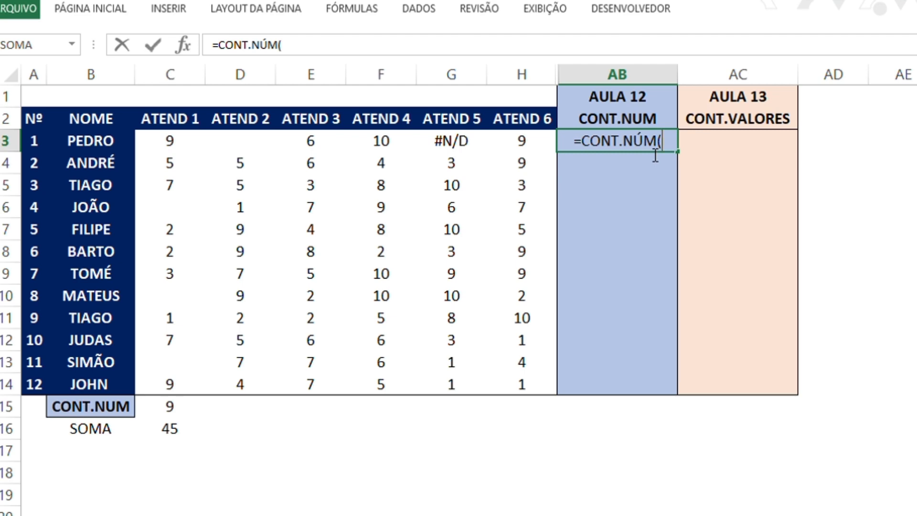
key(Left)
key(Left)
key(Left)
key(Left)
key(Left)
key(Left)
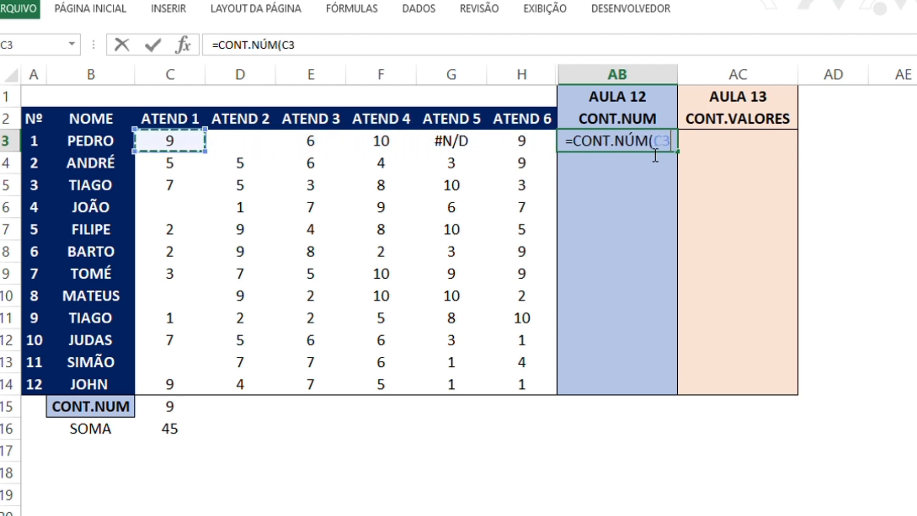
text(;)
key(Left)
key(Left)
key(Left)
key(Left)
key(Left)
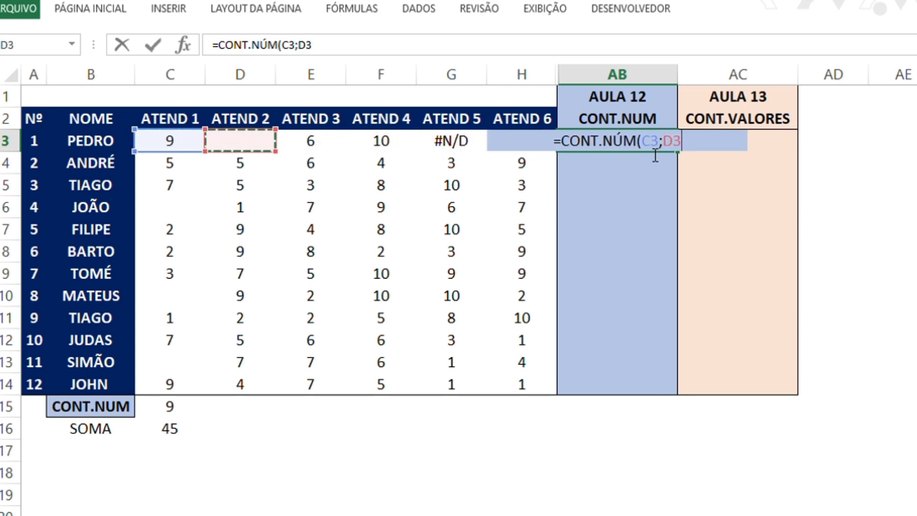
text(;)
key(Left)
key(Left)
key(Left)
key(Left)
text(;)
key(Left)
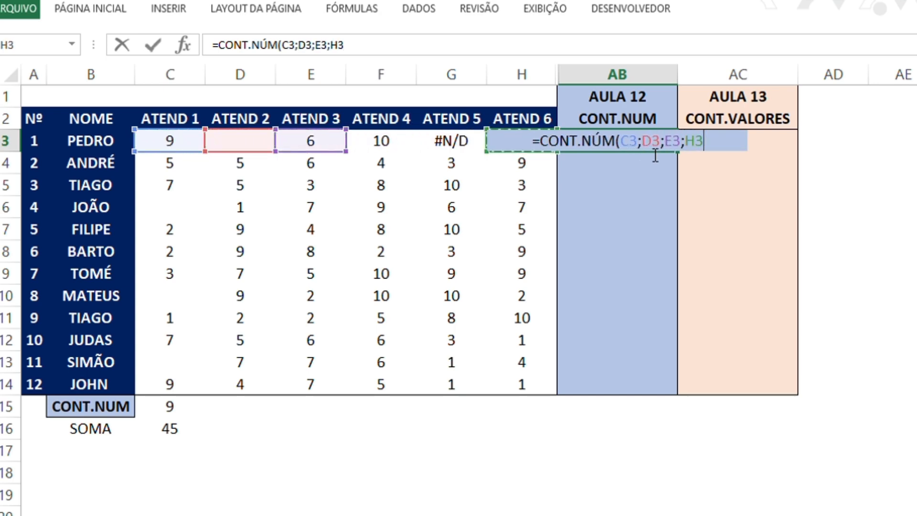
key(Left)
key(Left)
text(;)
key(Left)
key(Escape)
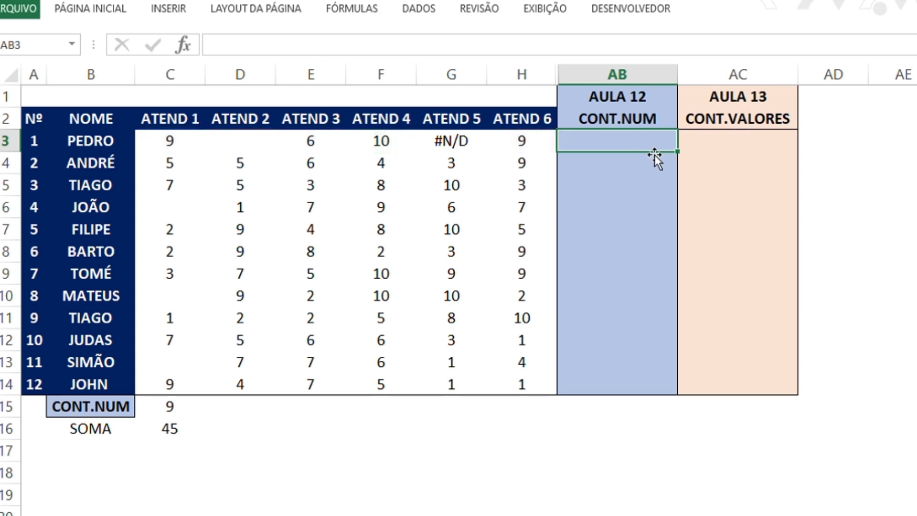
Enter =CONT.NÚM(C3:H3) in AB3 to count the numeric entries across row 3
text(=CONT.N)
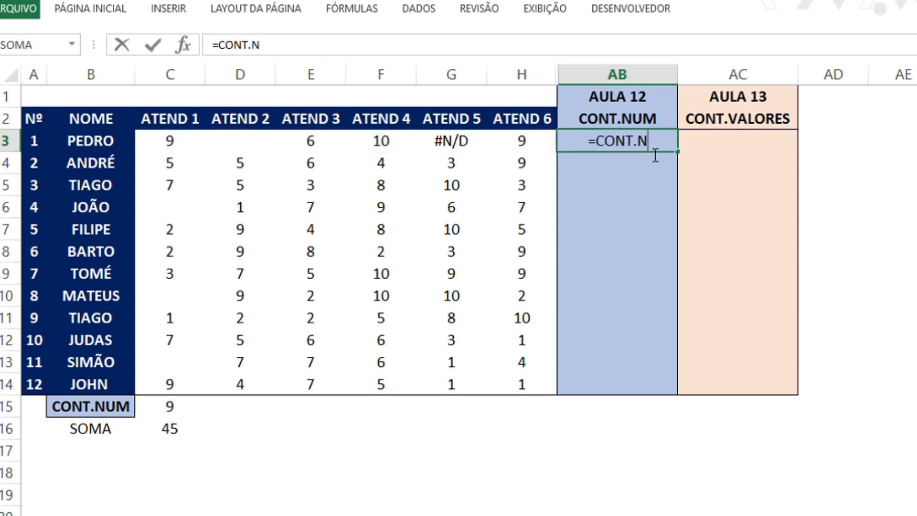
text(ÚM()
key(Left)
key(Left)
key(Left)
key(Left)
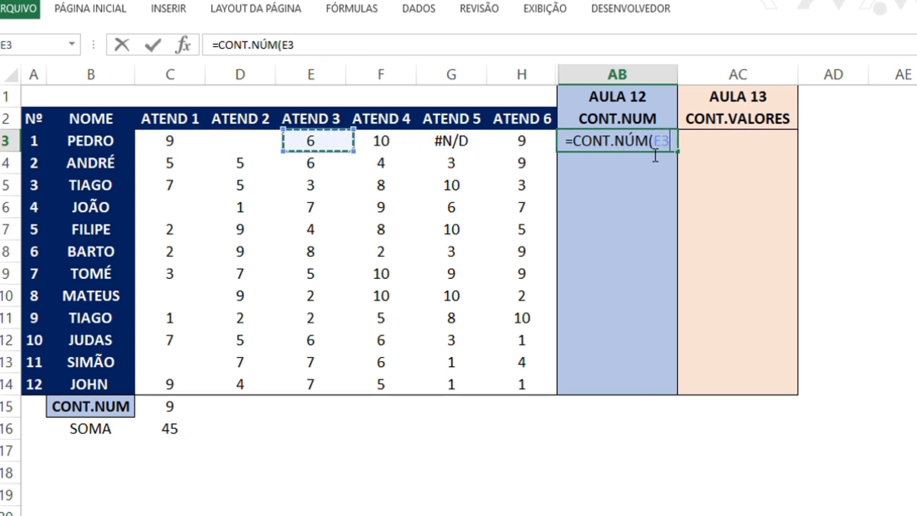
key(Left)
key(Left)
key(shift+Right)
key(shift+Right)
key(shift+Right)
key(shift+Right)
key(shift+Right)
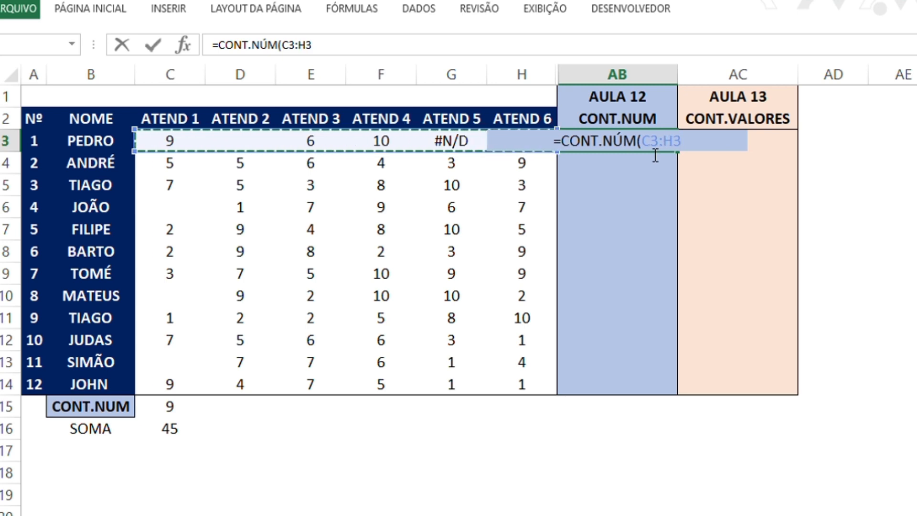
text())
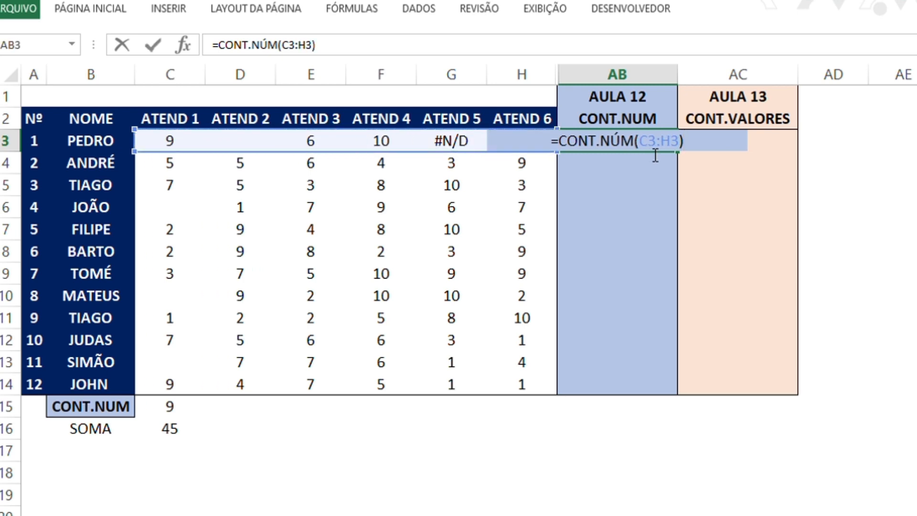
key(Return)
key(Up)
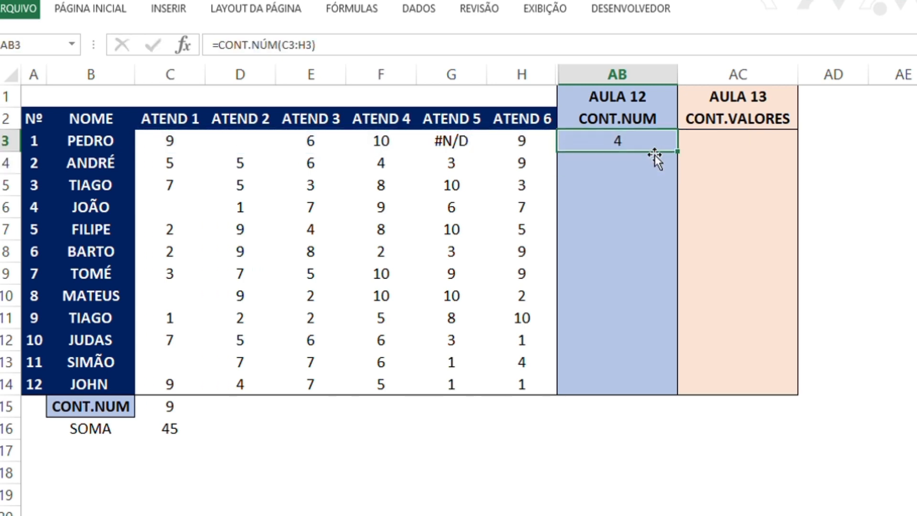
Highlight the ATEND entries in C3:H3 and compare them with the CONT.NÚM formula in AB3
key(Left)
key(Left)
key(Left)
key(Left)
key(Left)
key(Left)
key(shift+Right)
key(shift+Right)
key(shift+Right)
key(shift+Right)
key(shift+Right)
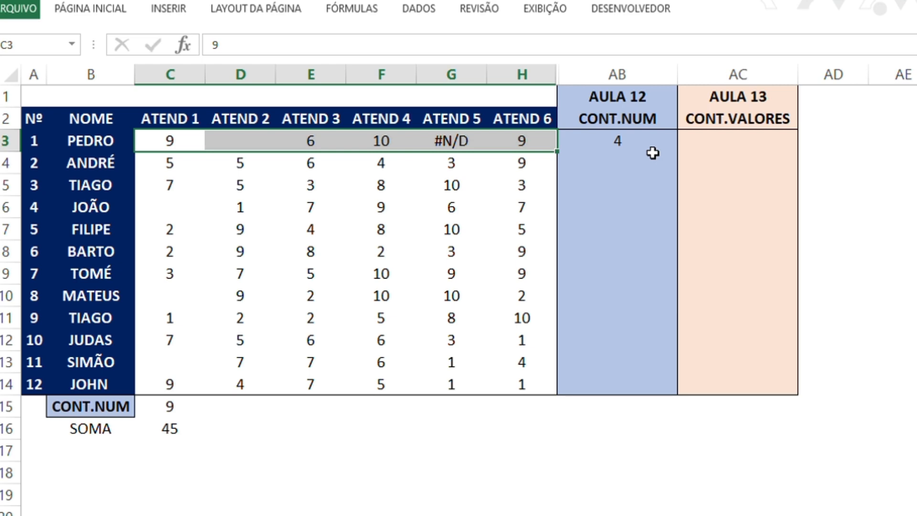
key(Right)
key(Right)
key(Right)
key(Right)
key(Right)
key(Right)
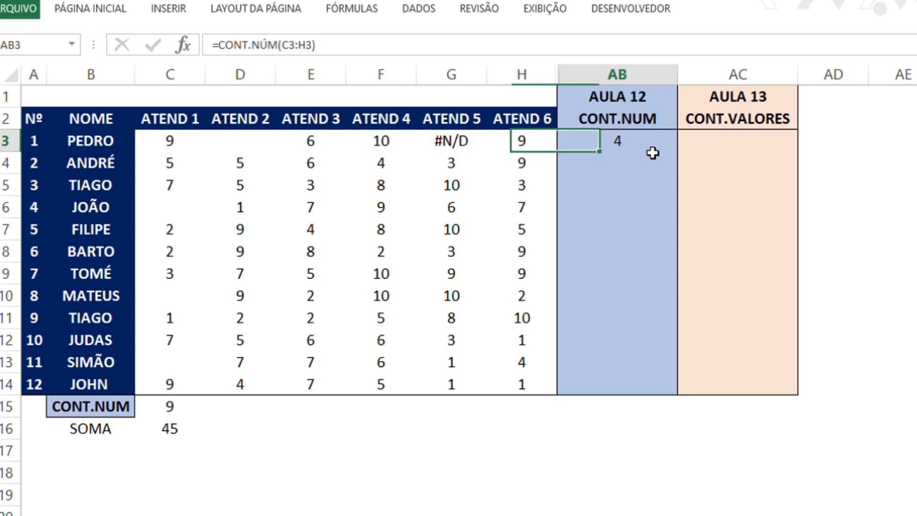
key(Left)
key(Down)
key(Left)
key(Left)
key(Right)
key(Up)
key(Right)
key(Right)
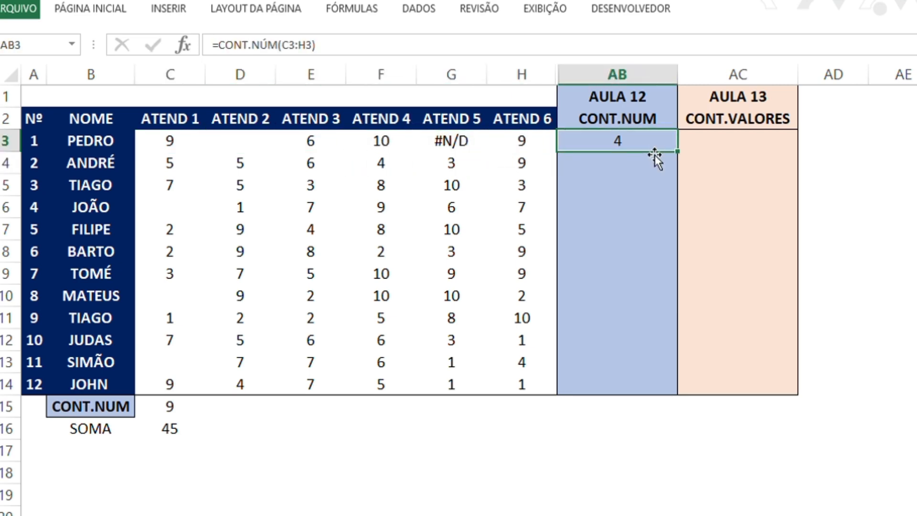
Highlight the whole ATEND data block from C3 to H14
key(Left)
key(Left)
key(Left)
key(Left)
key(Left)
key(Left)
key(shift+Down)
key(shift+Down)
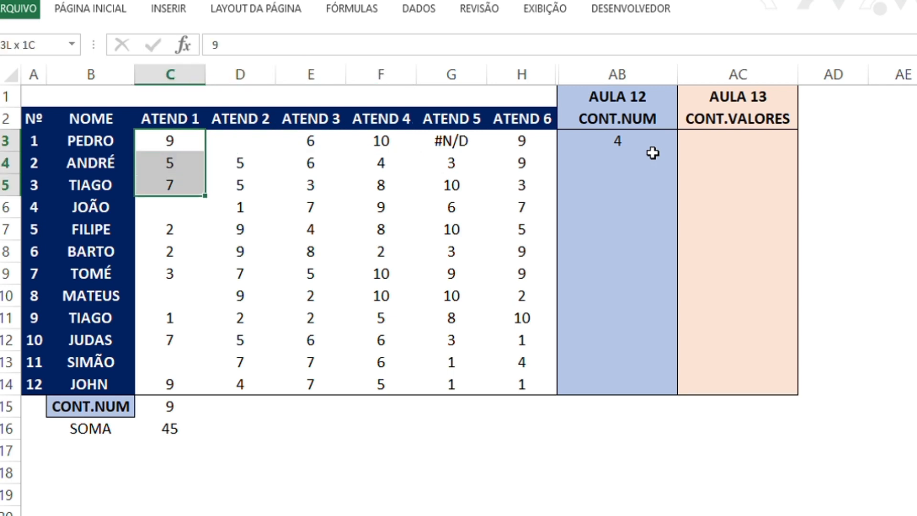
key(shift+Down)
key(shift+Down)
key(shift+Down)
key(shift+Down)
key(shift+Down)
key(shift+Right)
key(shift+Down)
key(shift+Down)
key(shift+Right)
key(shift+Down)
key(shift+Down)
key(shift+Right)
key(shift+Right)
key(shift+Right)
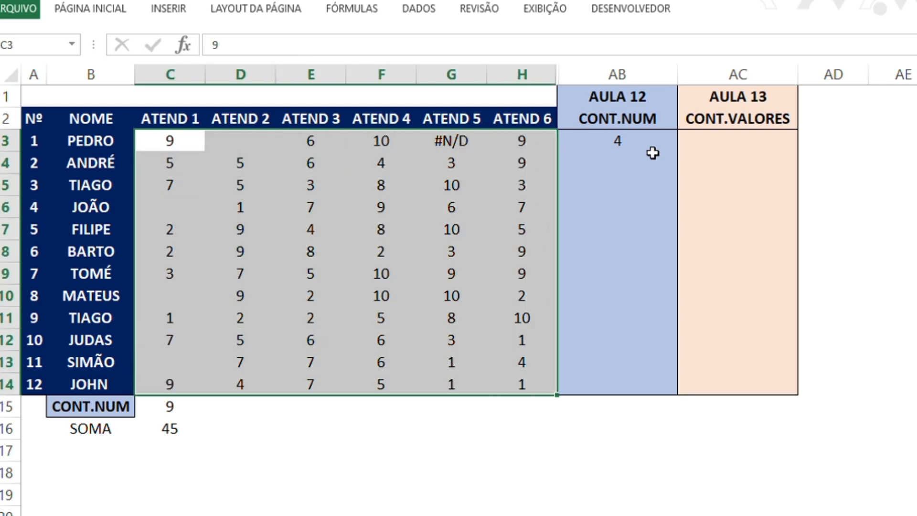
Enter =CONT.NÚM(C3:H14) in E16 to count the numeric entries of the entire ATEND block
key(Right)
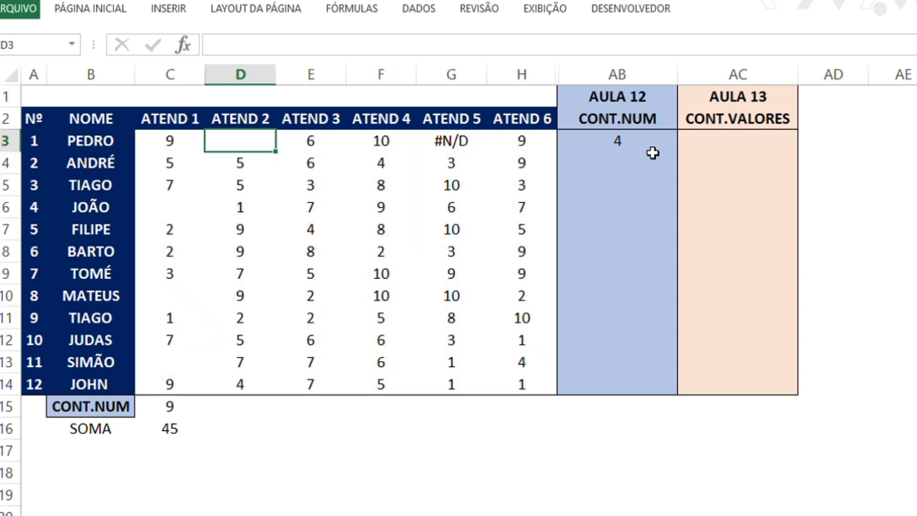
key(Right)
key(Right)
key(Right)
key(Down)
key(Down)
key(Left)
key(Down)
key(Down)
key(Down)
key(Down)
key(Down)
key(Down)
key(Down)
key(Down)
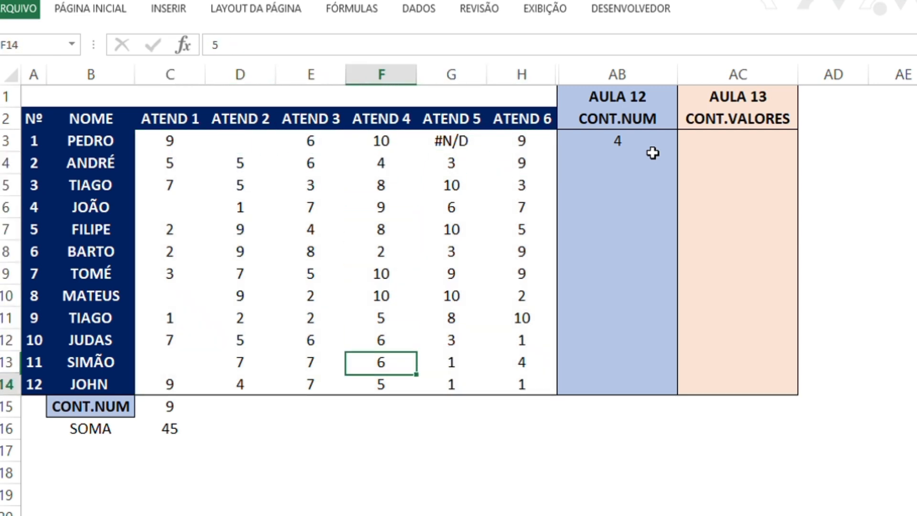
key(Down)
key(Down)
key(Down)
key(Down)
key(Down)
key(Left)
key(Up)
key(Up)
text(-)
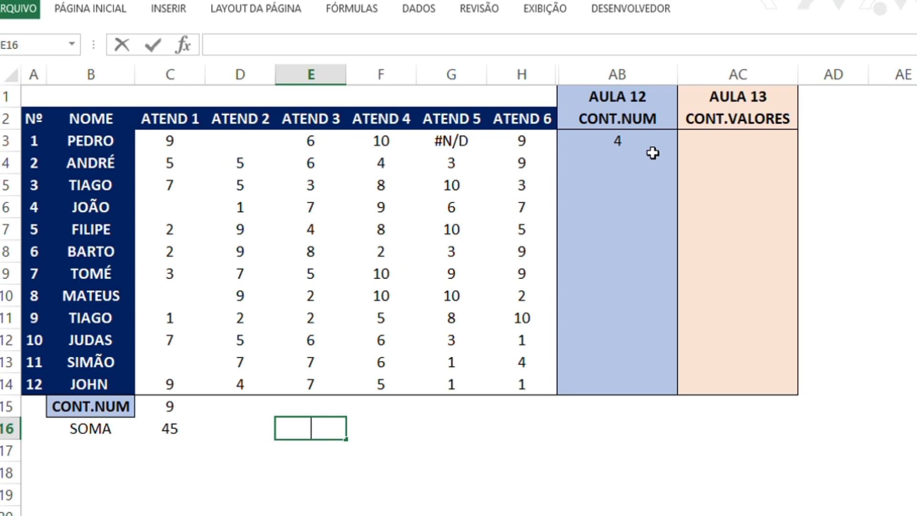
text(=CONT.N)
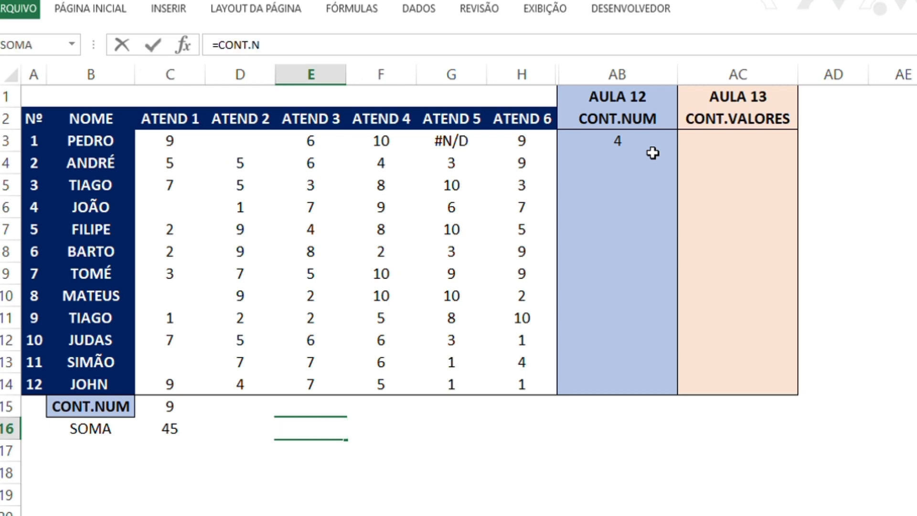
text(ÚM()
key(Up)
key(Up)
key(Left)
key(Left)
key(Up)
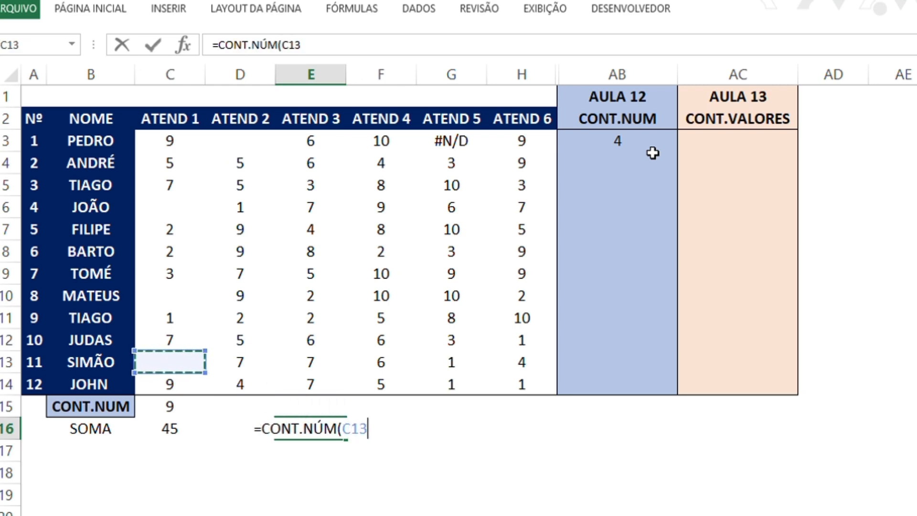
key(Down)
key(shift+Right)
key(shift+Right)
key(shift+Right)
key(shift+Right)
key(shift+Right)
key(shift+Up)
key(shift+Up)
key(shift+Up)
key(shift+Up)
key(shift+Up)
key(shift+Up)
key(shift+Up)
key(shift+Up)
key(shift+Up)
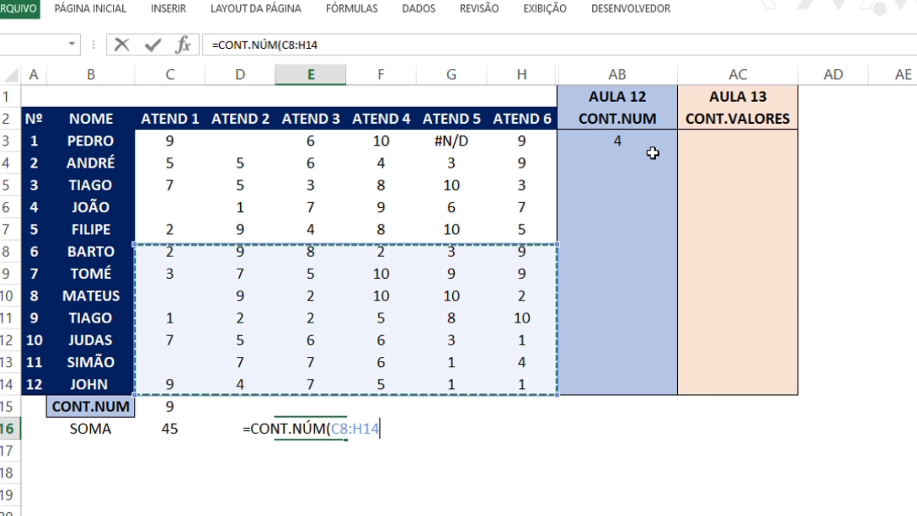
key(shift+Up)
key(shift+Up)
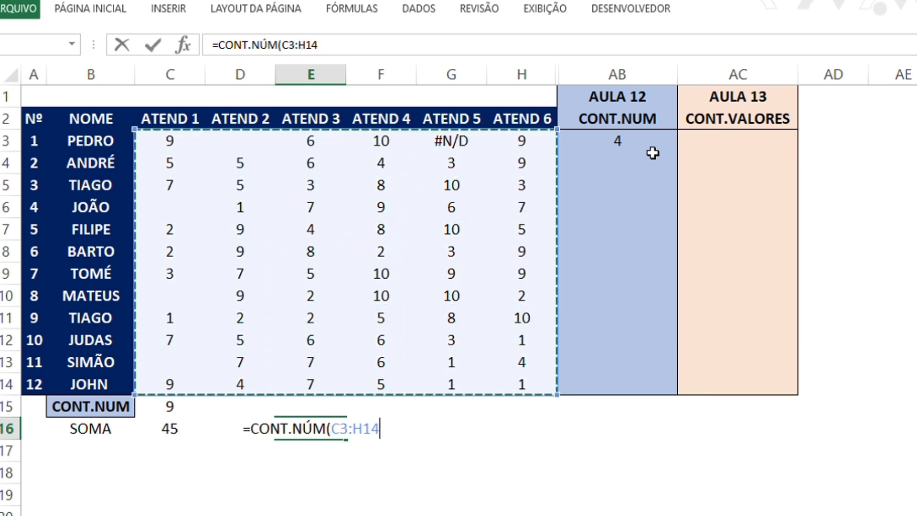
text())
key(Return)
key(Up)
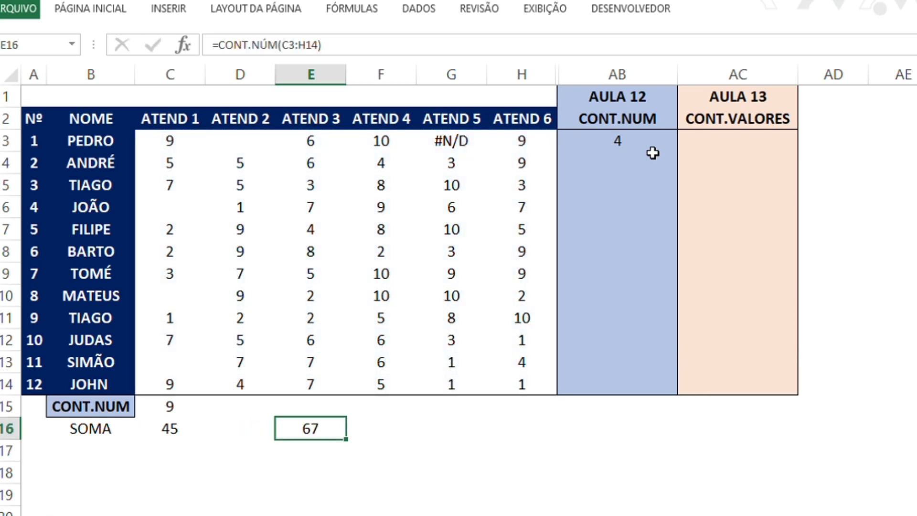
Clear the ATEND 4 value in F12
key(Up)
key(Left)
key(Up)
key(Right)
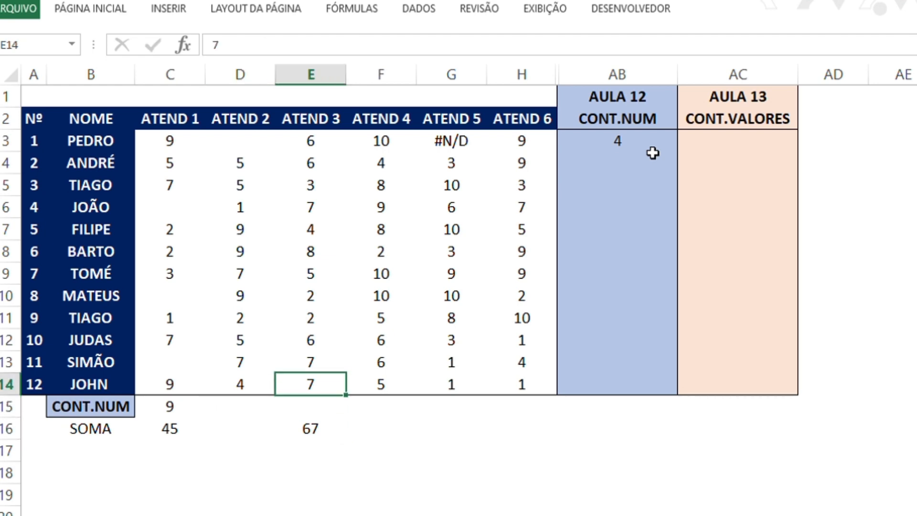
key(Right)
key(Right)
key(Left)
key(Up)
key(Up)
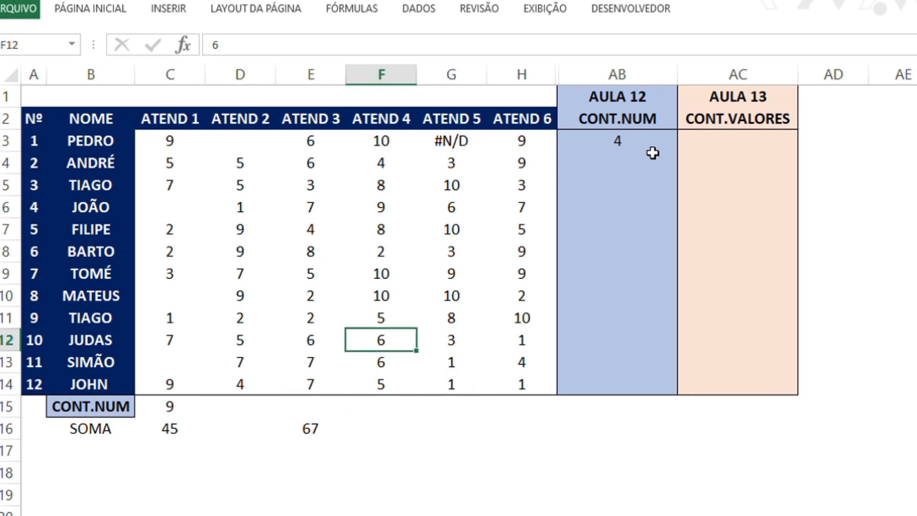
Replace the ATEND 4 value in F8 with the word TEXTO
key(Up)
key(Up)
key(Up)
key(Up)
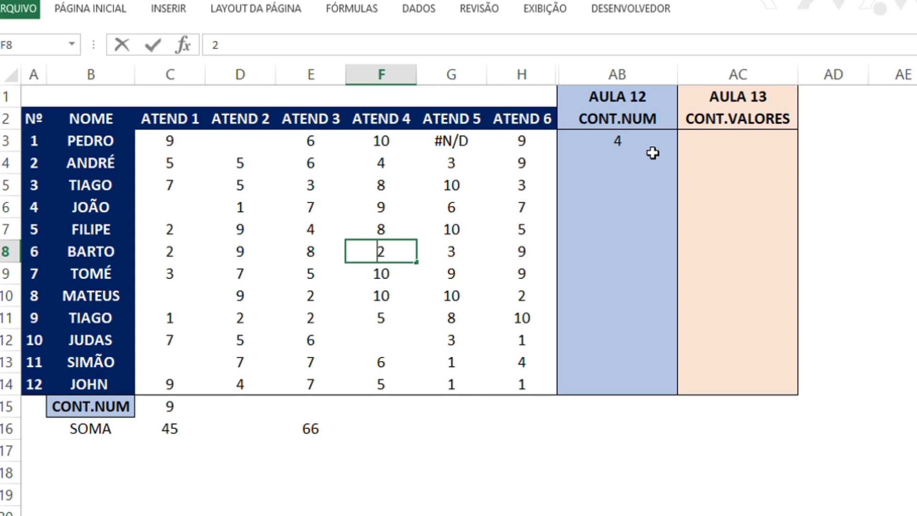
text(TEXTO)
key(Return)
Replace the ATEND 6 value in H5 with the word TEXTO
key(Left)
key(Up)
key(Up)
key(Up)
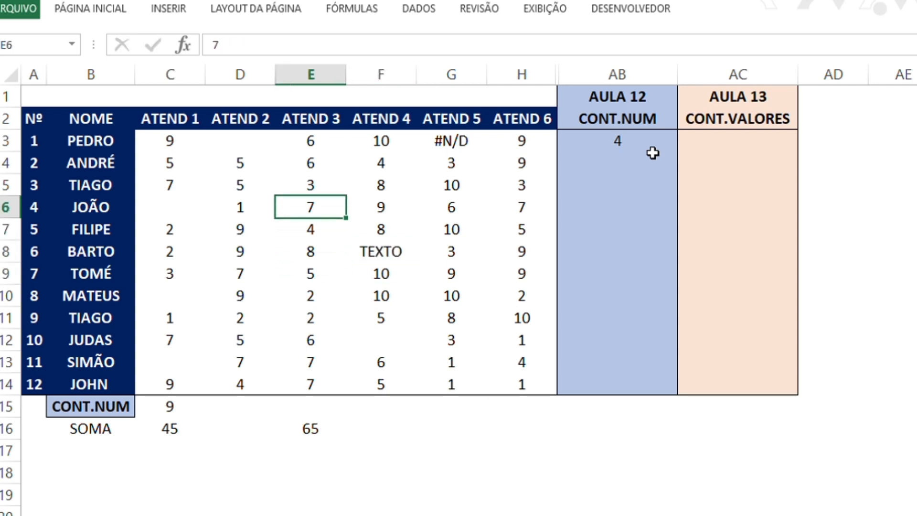
key(Right)
key(Right)
key(Right)
key(Up)
key(F2)
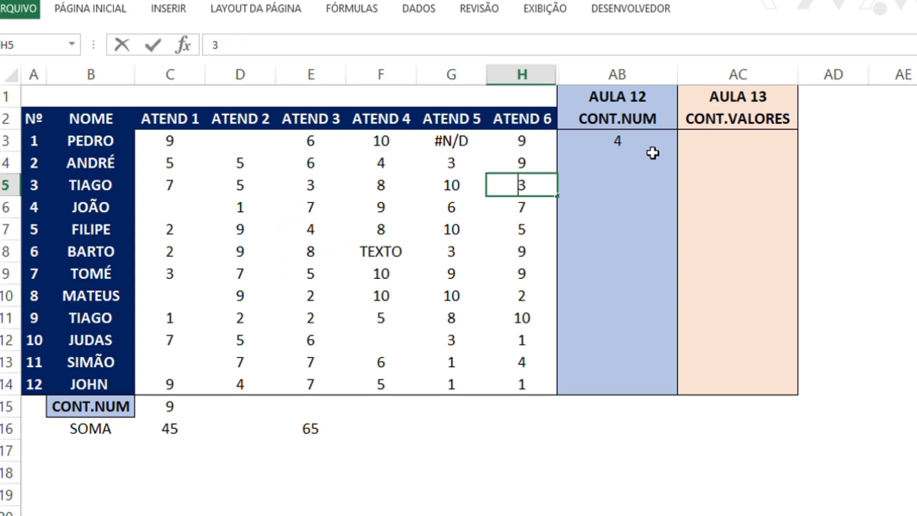
text(TEXTO)
key(Return)
Replace the ATEND 6 value in H10 with the word TEXTO
key(Left)
key(Down)
key(Down)
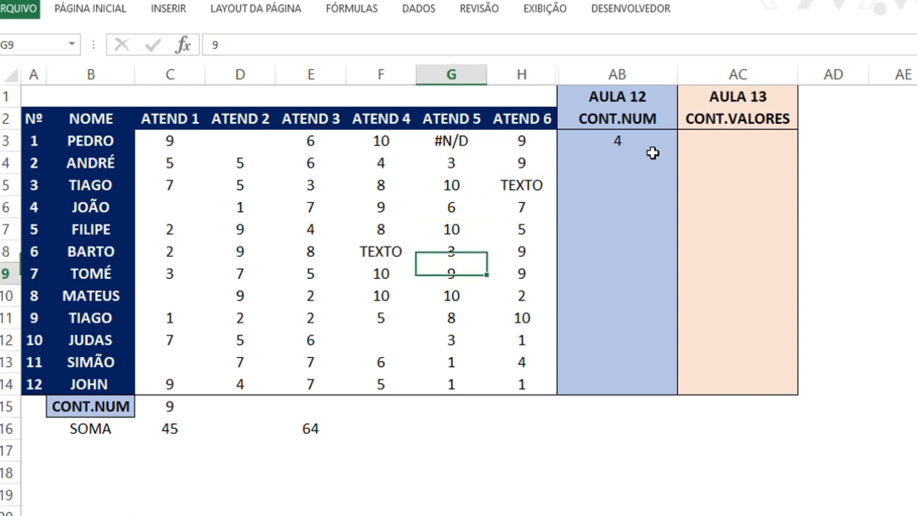
key(Right)
key(Down)
key(Down)
text(TEXTO)
key(Return)
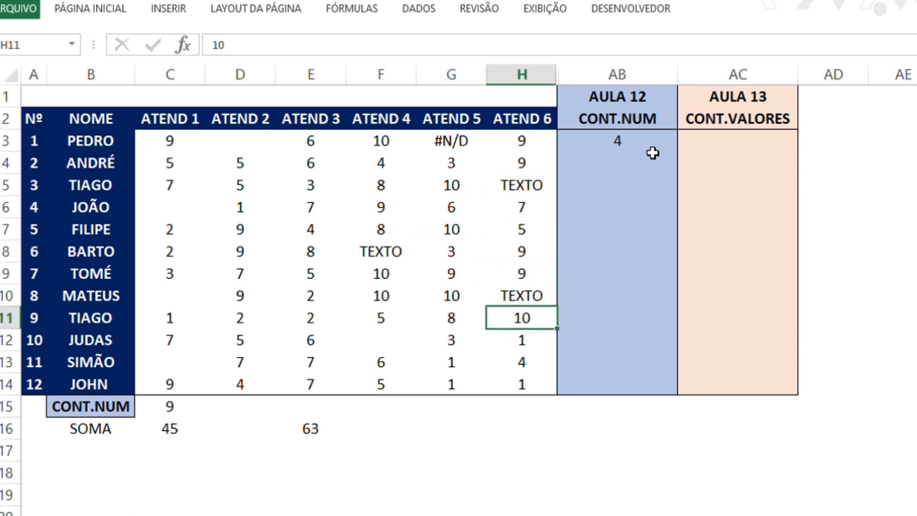
Replace the ATEND 2 value in D6 with the word TEXTO
key(Left)
key(Left)
key(Down)
key(Down)
key(Down)
key(Left)
key(Left)
key(Right)
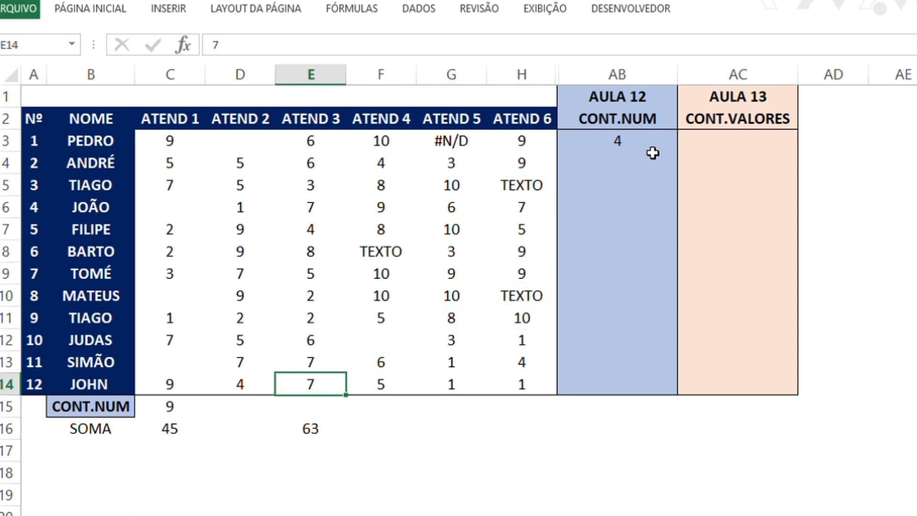
key(Left)
key(Up)
key(Up)
key(Up)
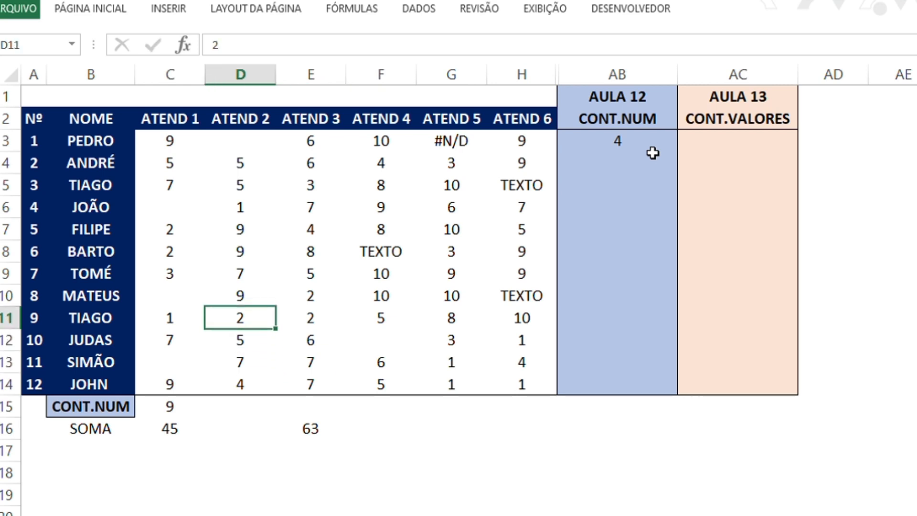
key(Up)
key(Up)
key(Up)
key(Up)
key(Up)
text(TE)
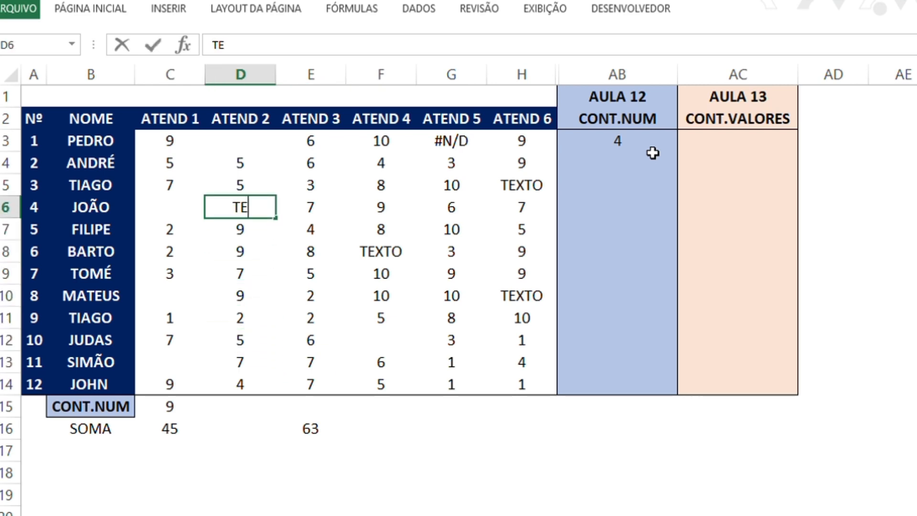
text(XTO)
key(Return)
Copy the CONT.NÚM formula from AB3 down the CONT.NUM column through AB14
key(Down)
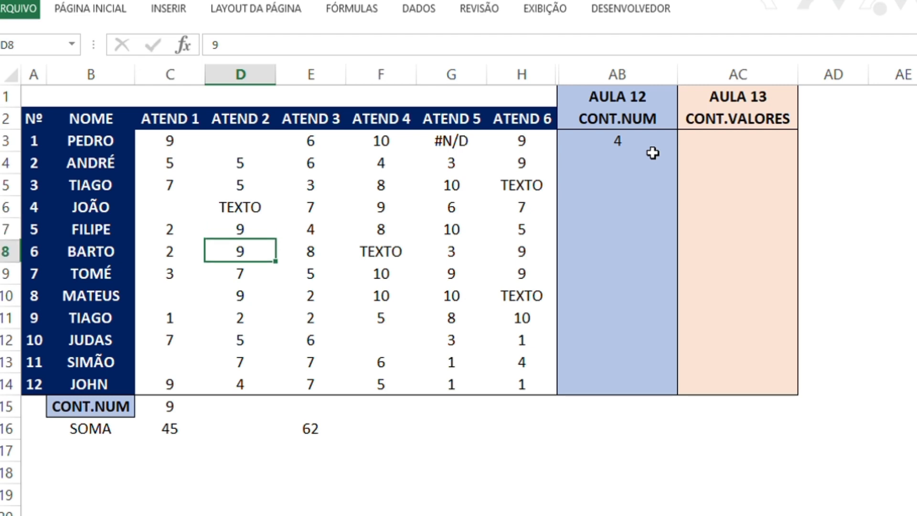
key(Right)
key(Right)
key(Up)
key(Right)
key(Up)
key(Up)
key(Right)
key(Up)
key(Right)
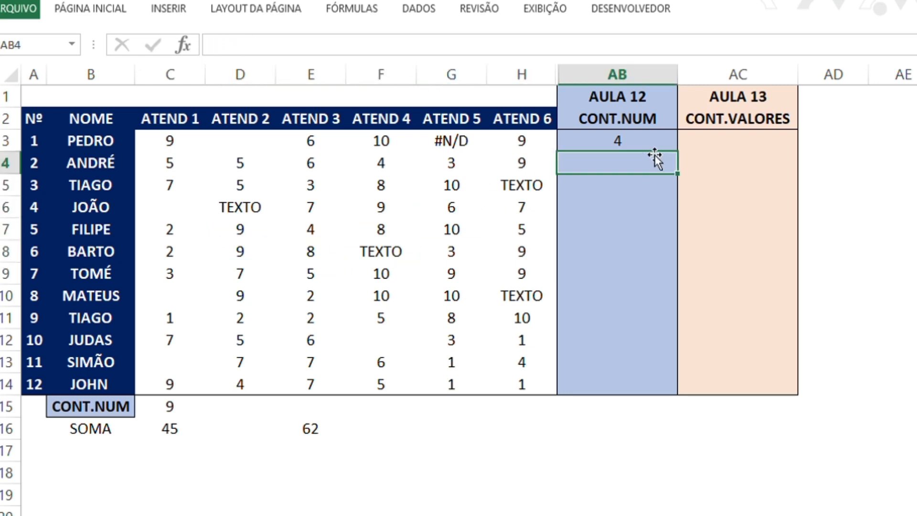
key(Up)
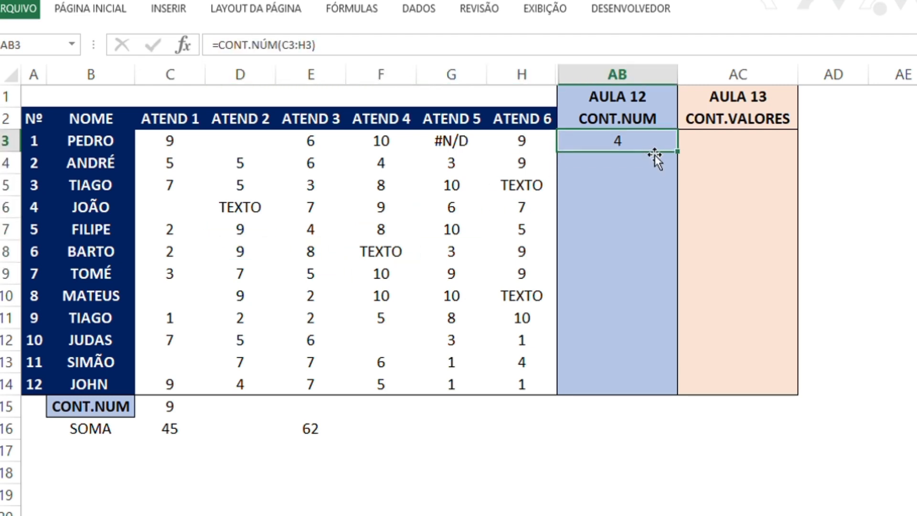
text(=CONT.)
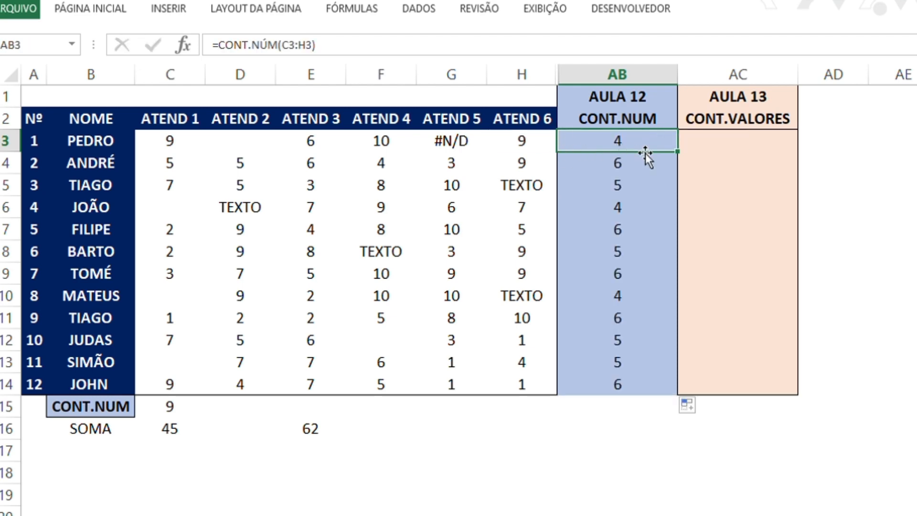
drag(681, 156, 660, 385)
Examine the copied CONT.NÚM formulas in the CONT.NUM column, including the range referenced in AB7
click(632, 161)
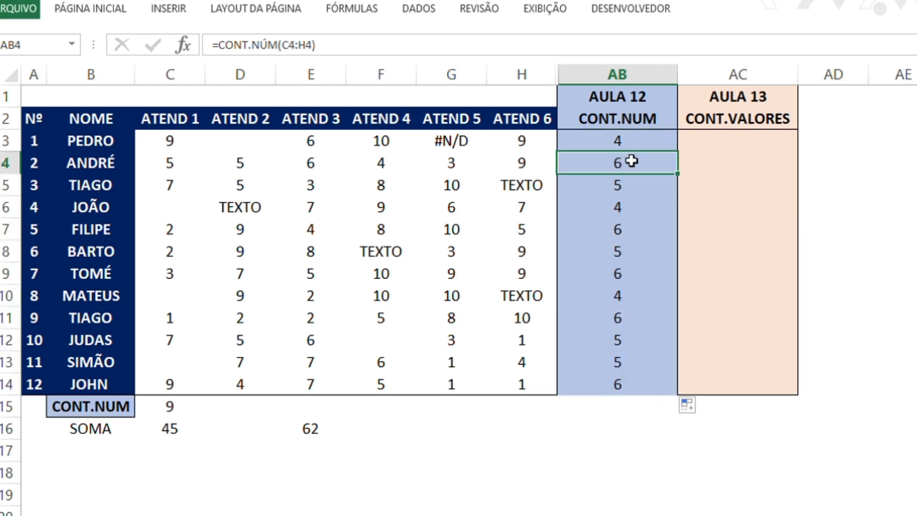
key(Down)
key(Down)
key(Down)
key(Down)
key(Down)
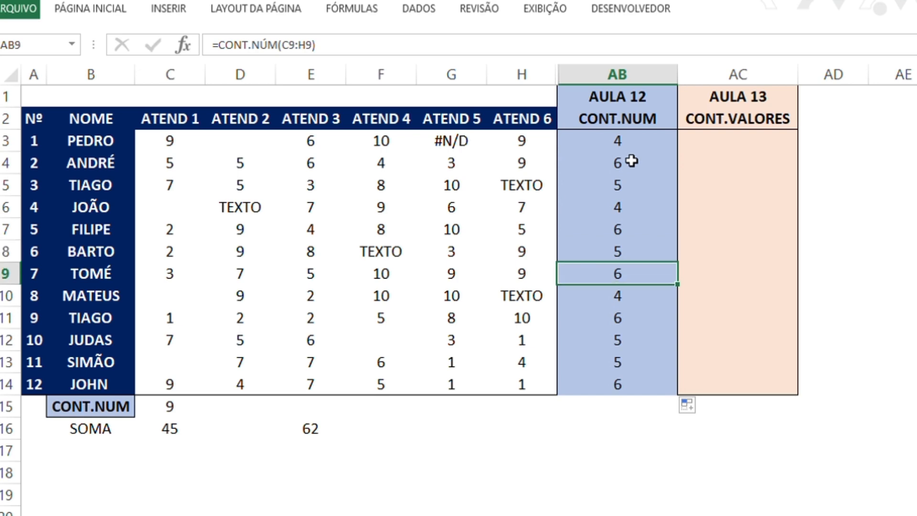
key(Up)
key(Up)
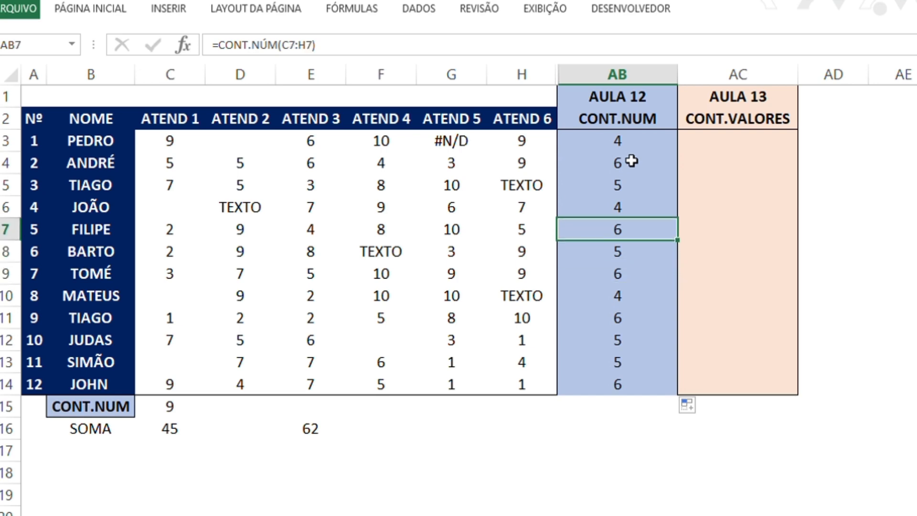
key(F2)
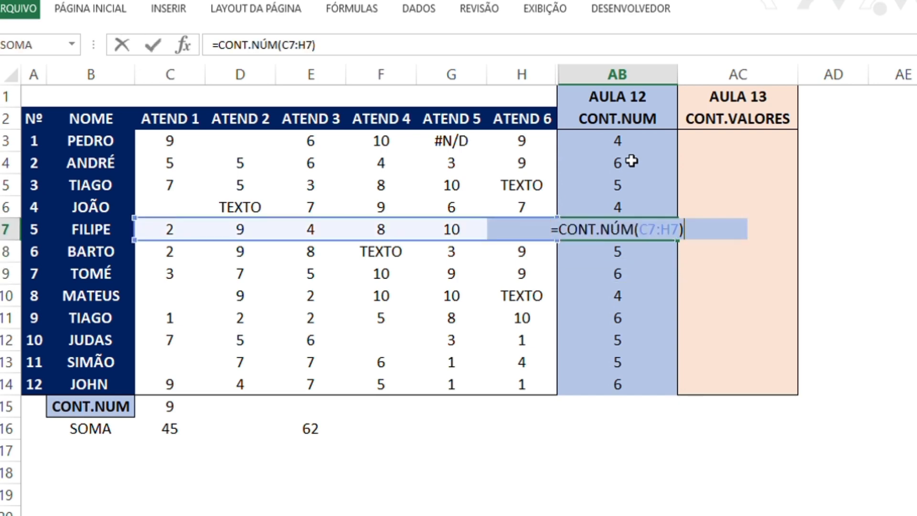
key(Return)
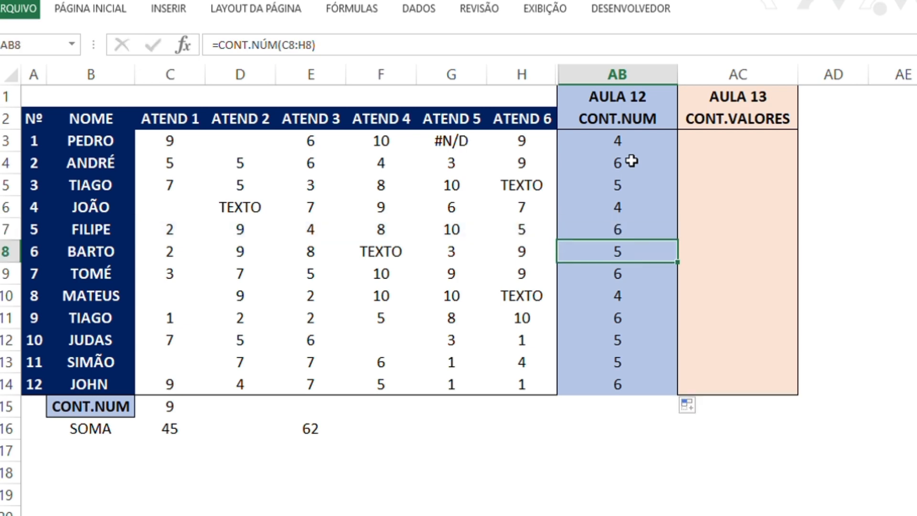
Compare the entries in C3:H3 with the CONT.NÚM formula in AB3
key(Left)
key(Left)
key(Up)
key(Left)
key(Left)
key(Up)
key(Up)
key(Up)
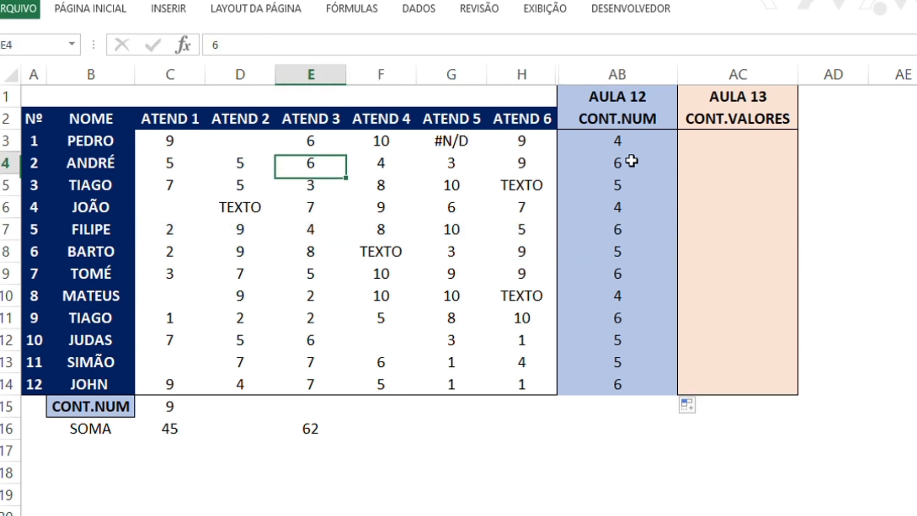
key(Up)
key(Left)
key(Left)
key(shift+Right)
key(shift+Right)
key(shift+Right)
key(shift+Right)
key(shift+Right)
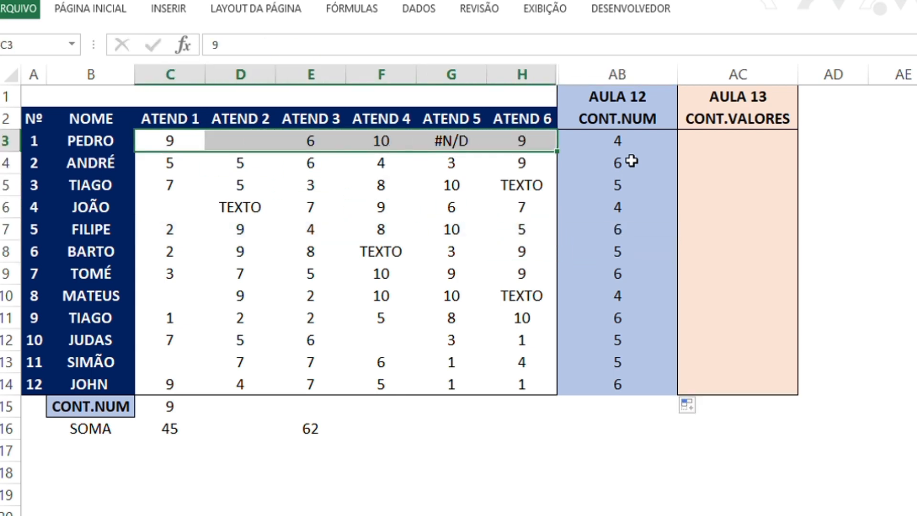
key(Right)
key(Right)
key(Right)
key(Right)
key(Right)
key(Right)
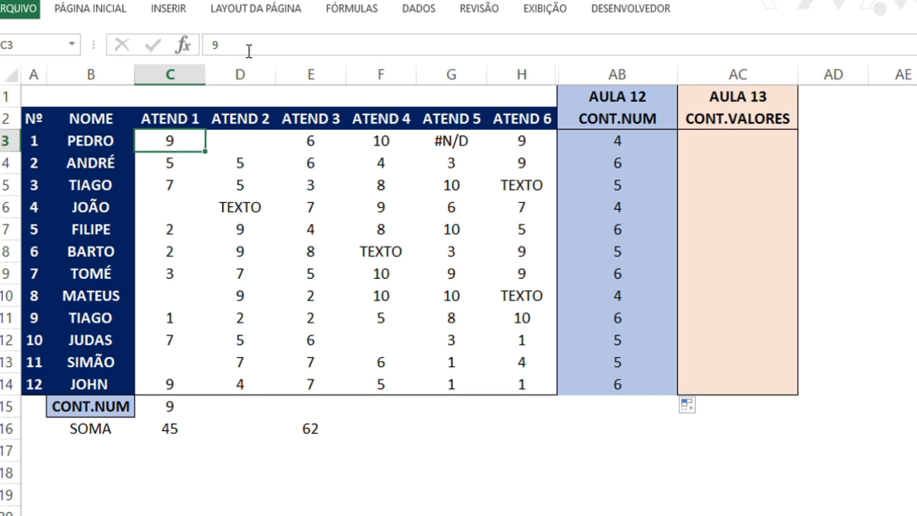
click(614, 141)
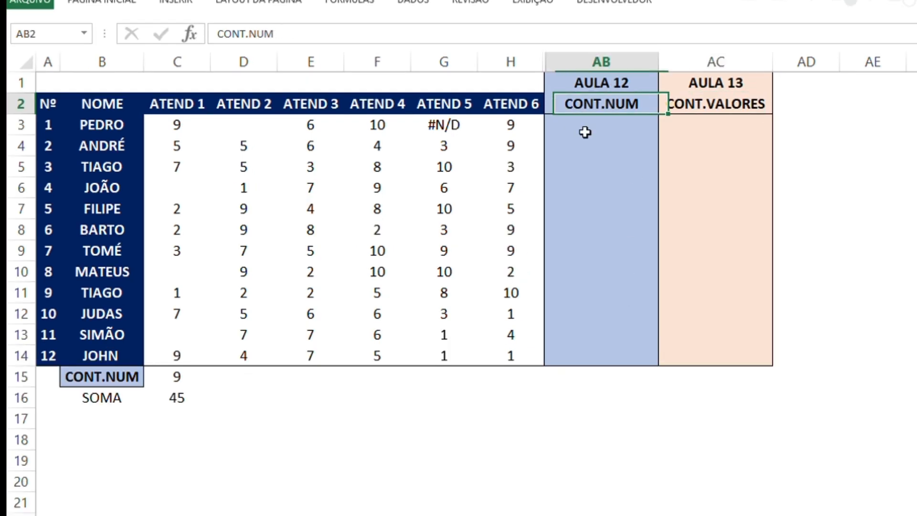
Select the ATEND 1 entries in C3:C14 to review which cells the column count covers
key(Left)
key(Left)
key(Left)
key(Left)
key(Left)
key(Left)
key(Down)
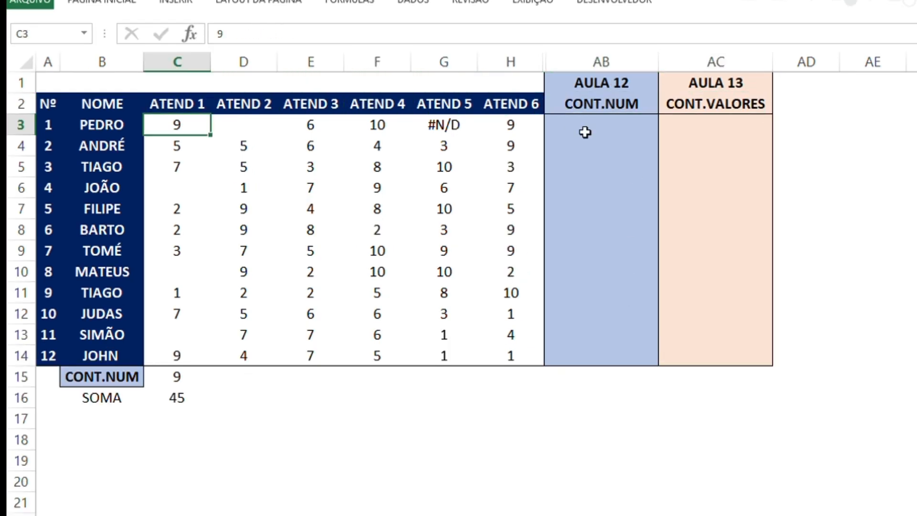
key(shift+Down)
key(shift+Down)
key(shift+Down)
key(shift+Down)
key(shift+Down)
key(shift+Down)
key(shift+Down)
key(shift+Down)
key(shift+Down)
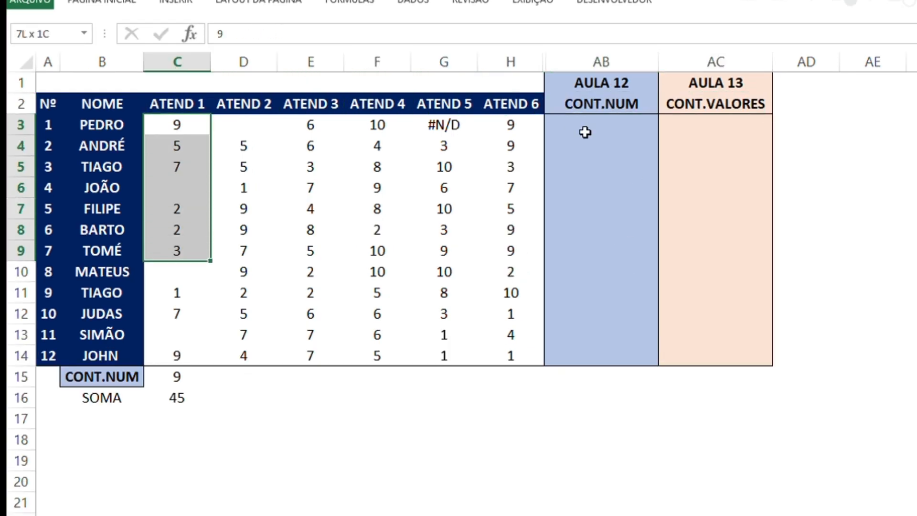
key(shift+Down)
key(shift+Down)
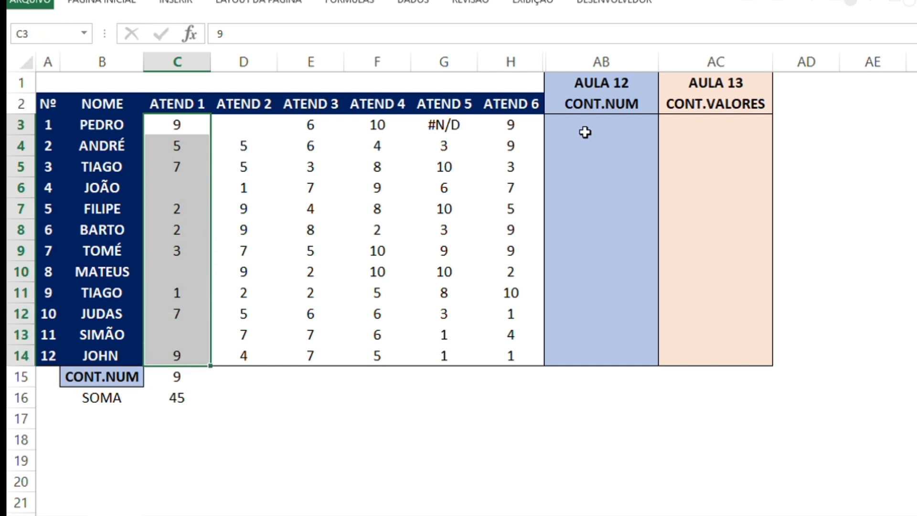
Replace the ATEND 1 value in C8 with the word TEXTO
key(Down)
key(Down)
key(Down)
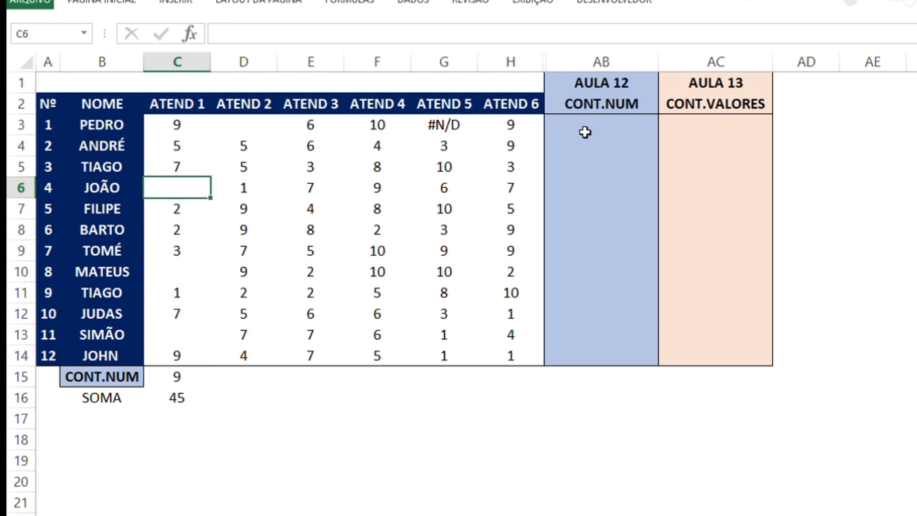
key(Down)
key(Down)
key(Down)
key(Up)
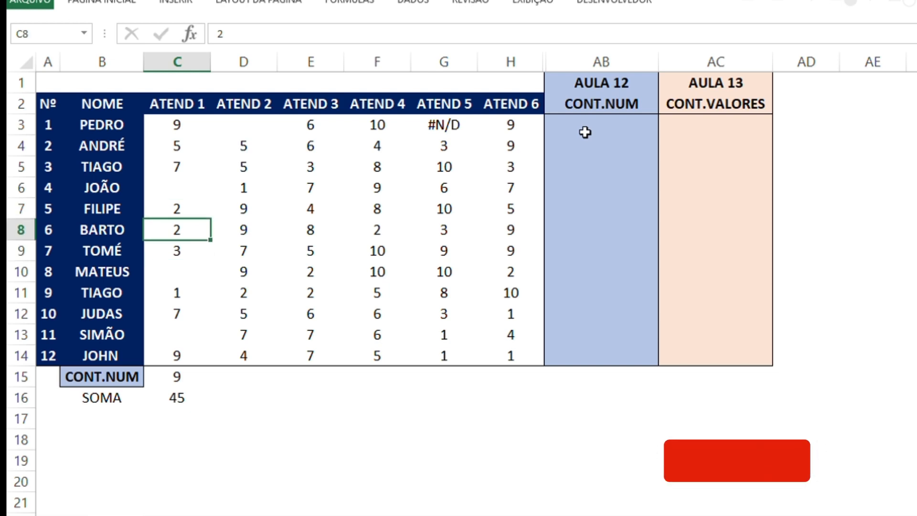
text(TEXTO)
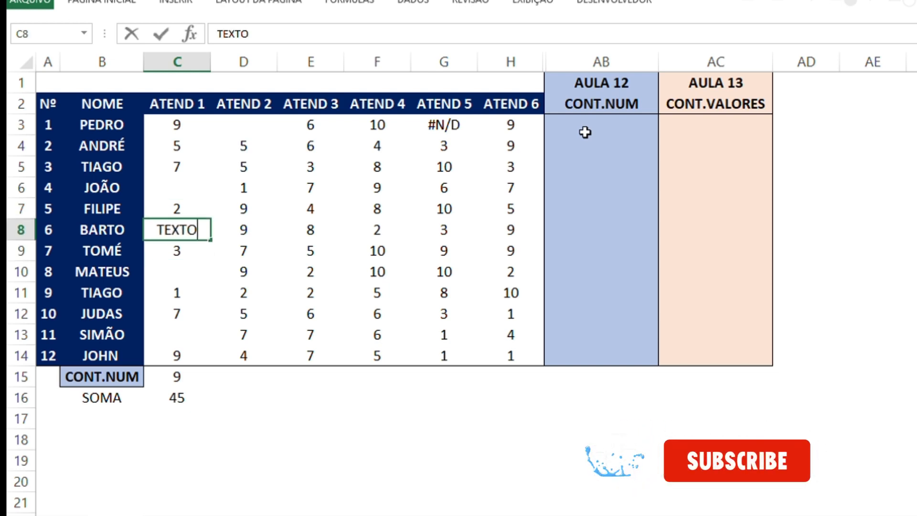
key(Return)
Examine the blank, text and numeric cells of ATEND 1 against its CONT.NUM and SOMA results
key(Down)
key(Down)
key(Down)
key(Down)
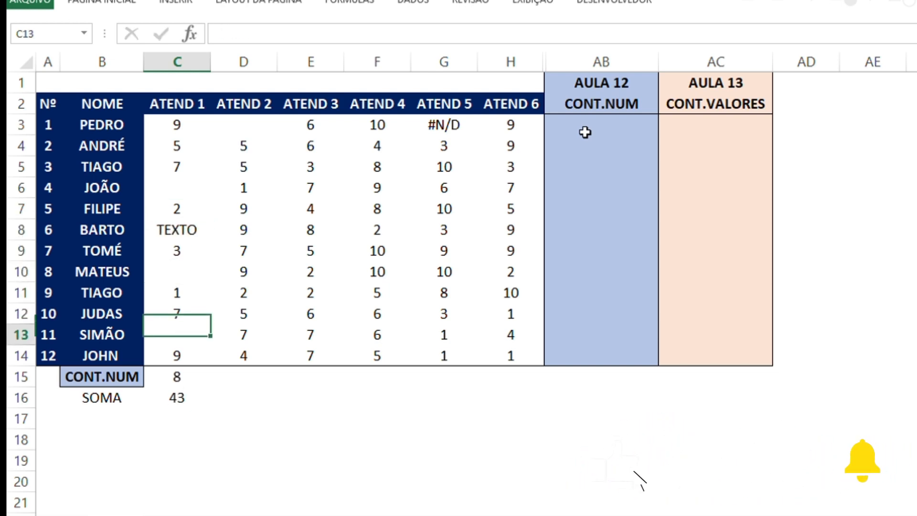
key(Down)
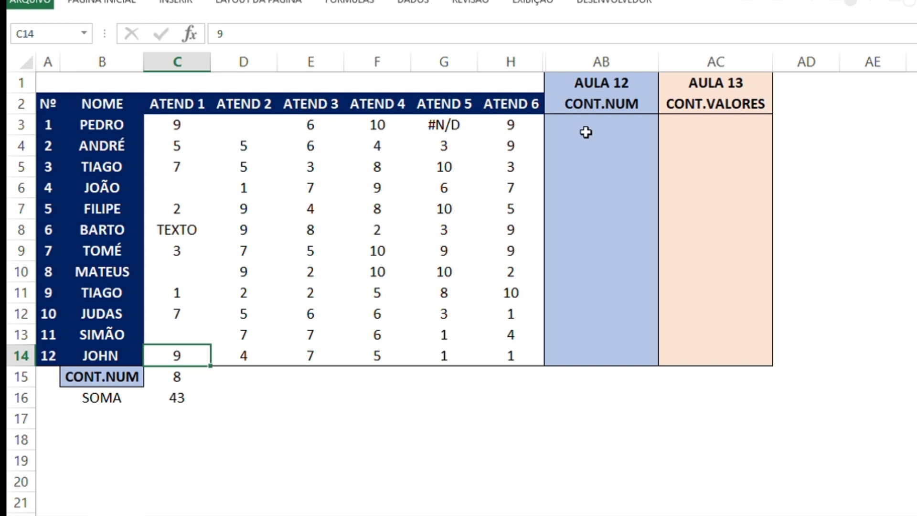
key(Up)
key(Up)
key(Right)
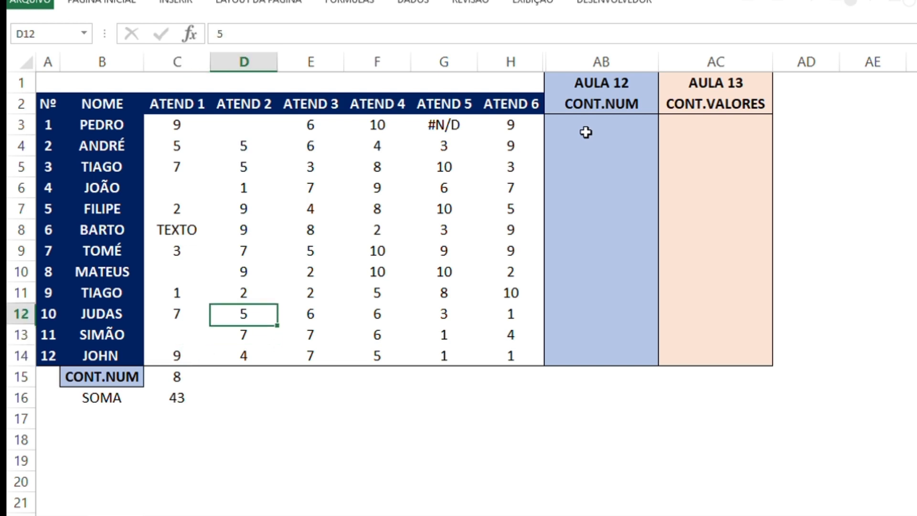
key(Left)
key(Left)
key(Up)
key(Right)
key(Up)
key(Up)
key(Up)
key(Up)
key(Up)
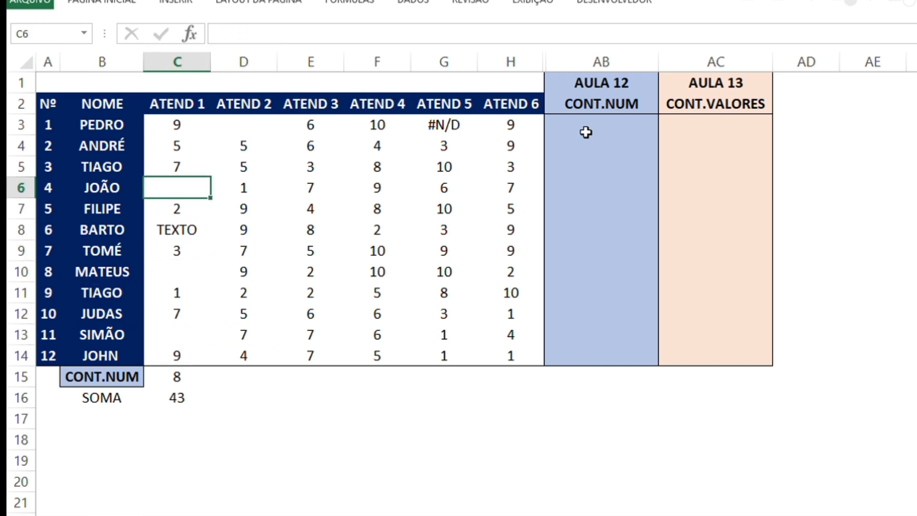